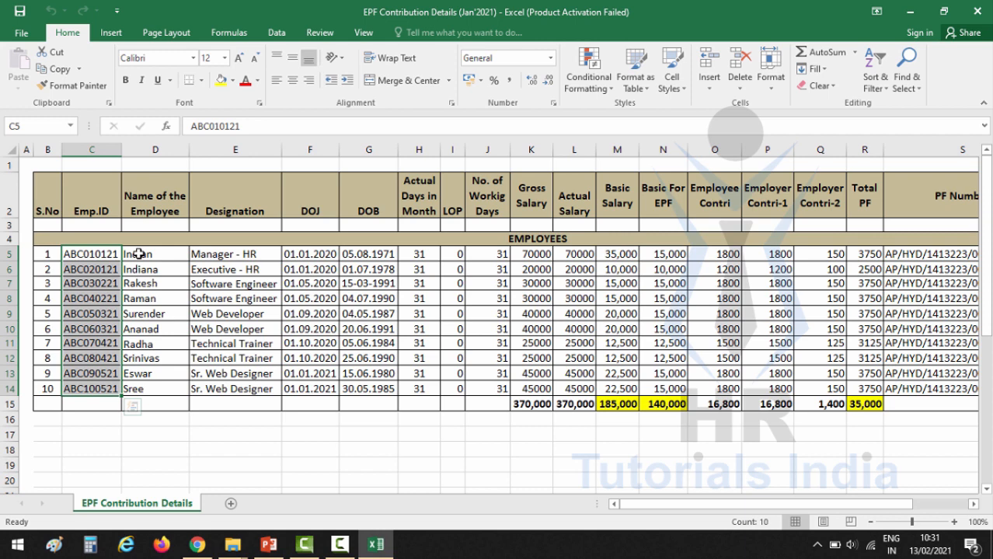
drag(138, 254, 148, 389)
key(Up)
key(Up)
key(Up)
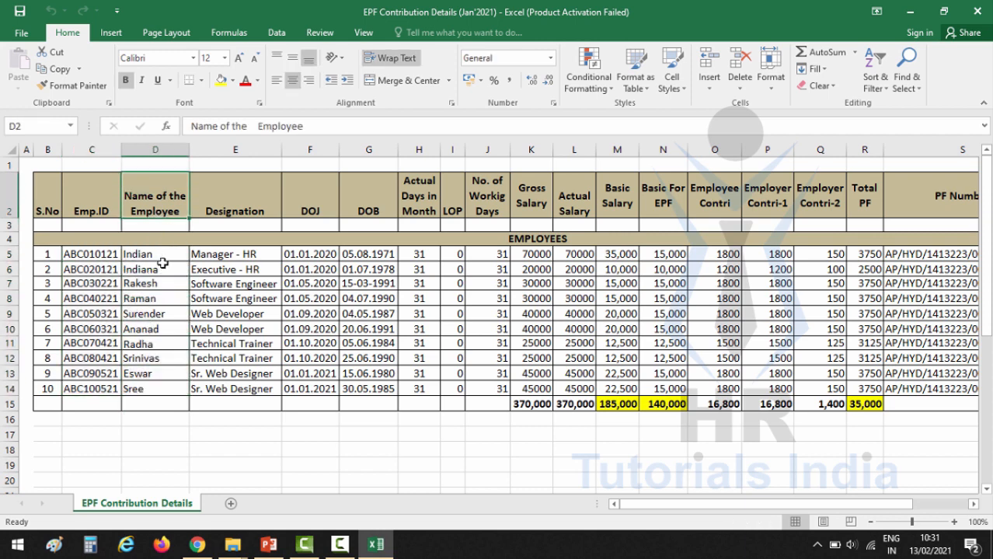
drag(161, 257, 162, 384)
drag(242, 254, 237, 388)
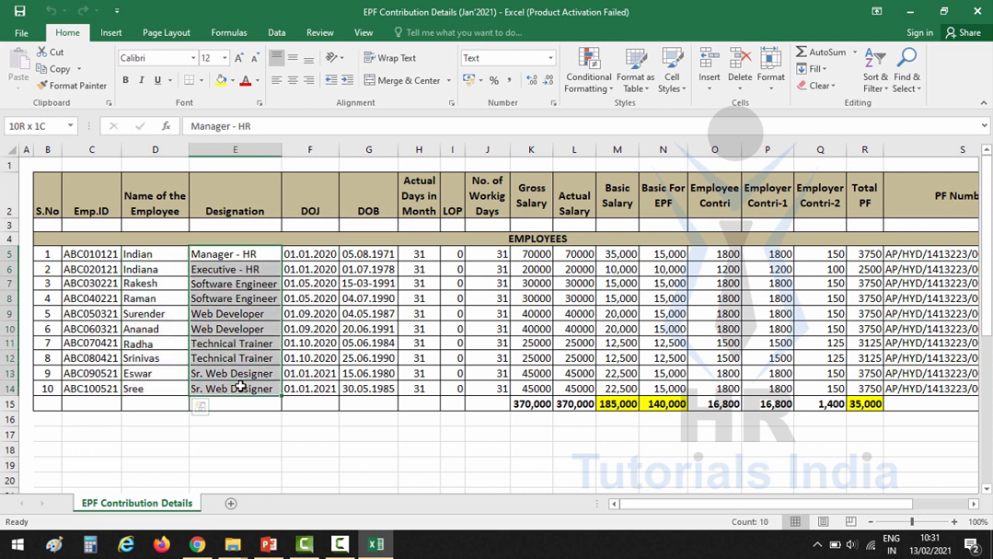
click(322, 253)
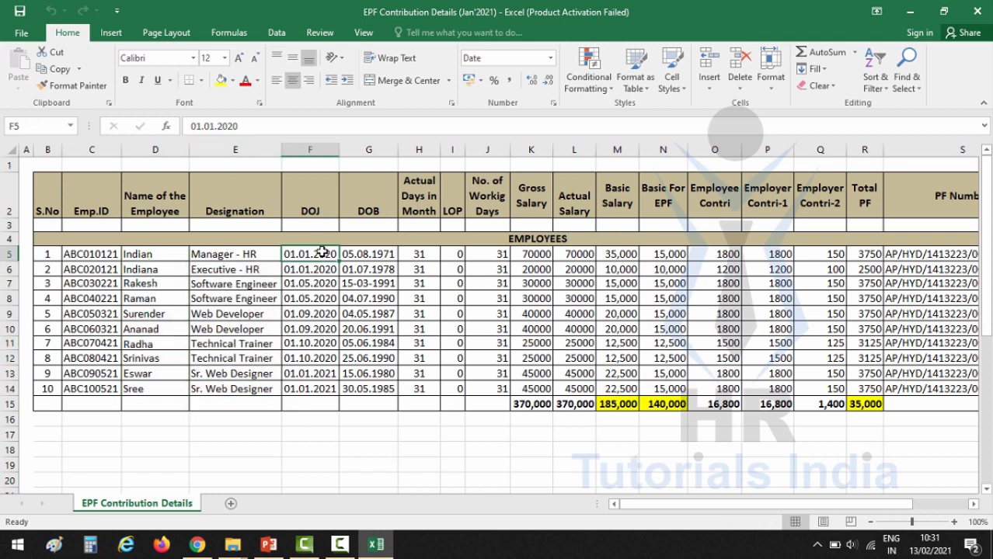
click(307, 210)
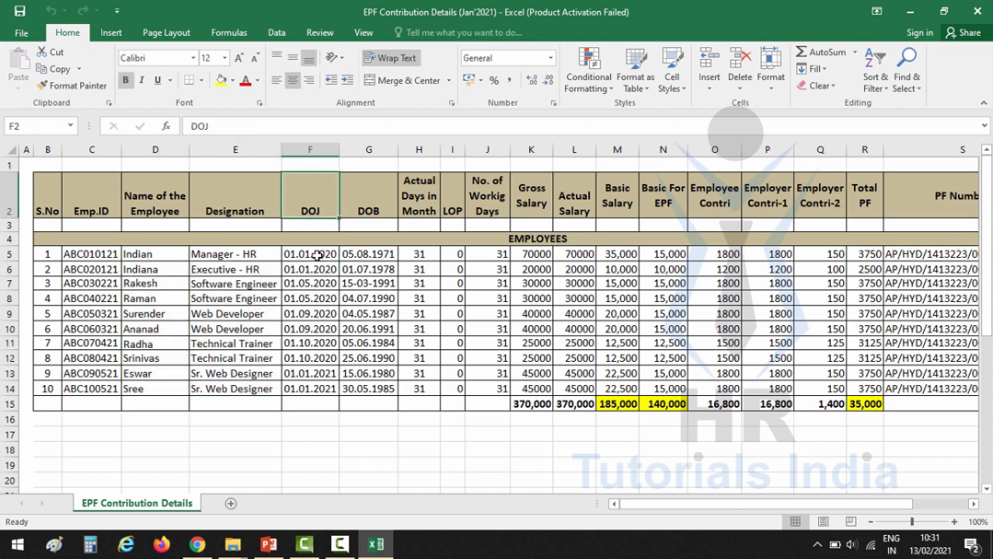
drag(317, 256, 326, 374)
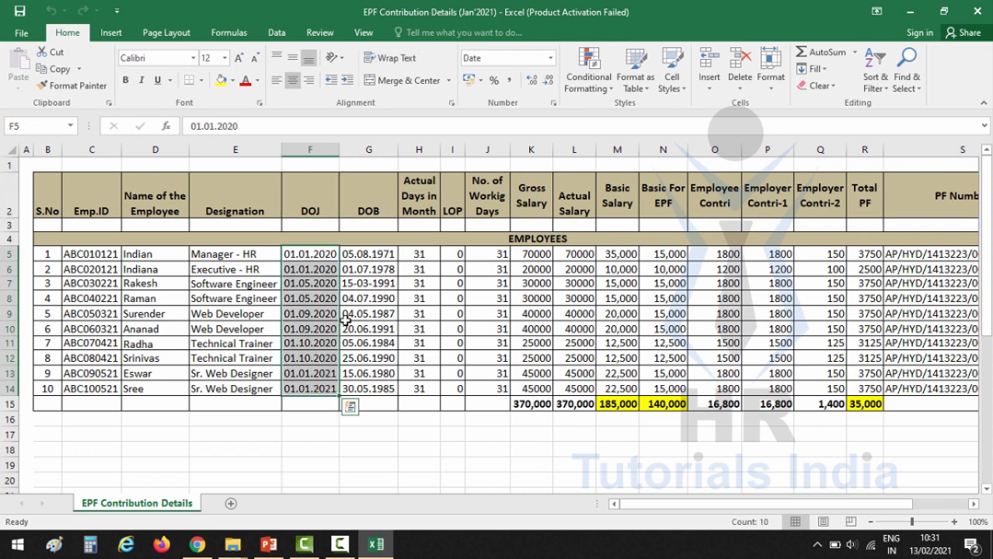
click(319, 254)
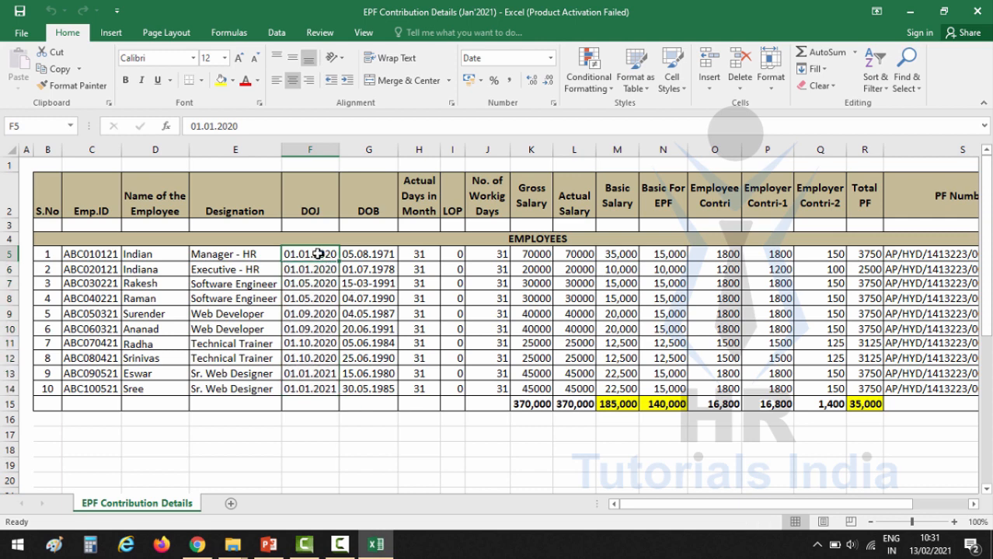
drag(318, 254, 315, 388)
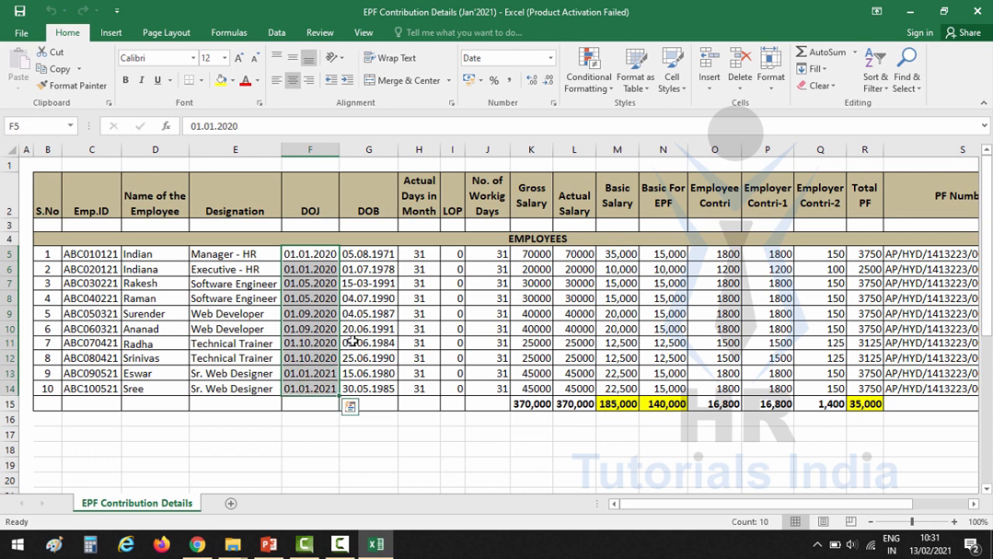
click(380, 258)
key(Up)
key(Up)
key(Up)
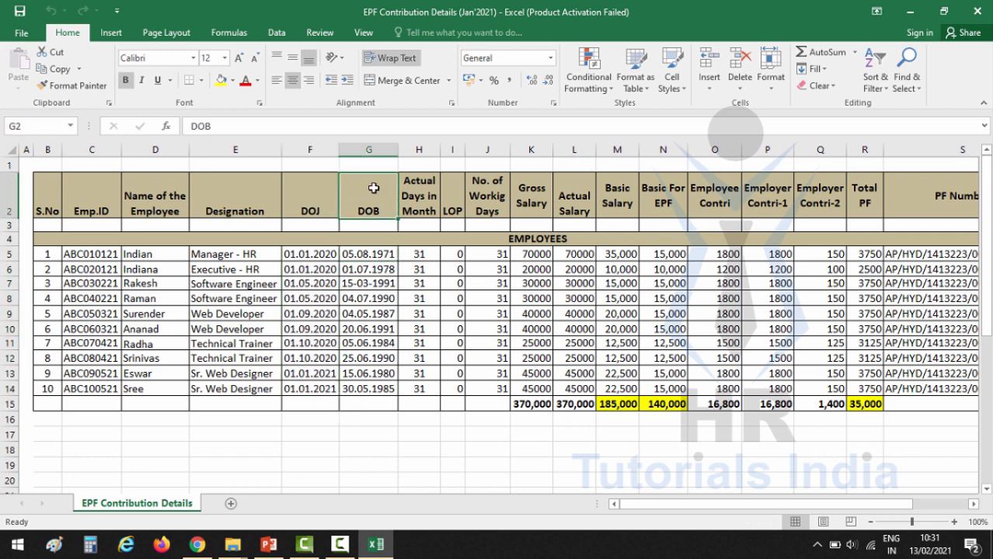
click(370, 258)
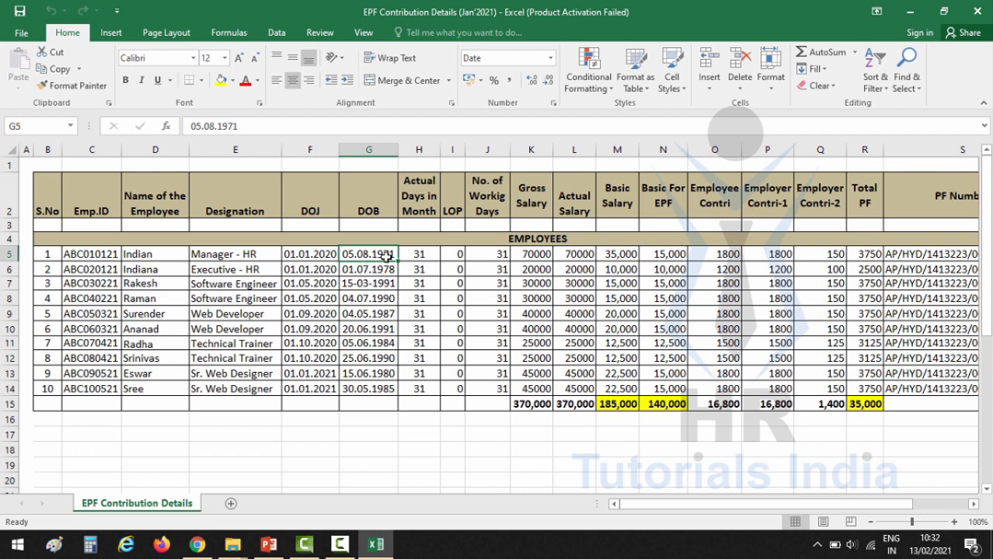
drag(386, 257, 378, 386)
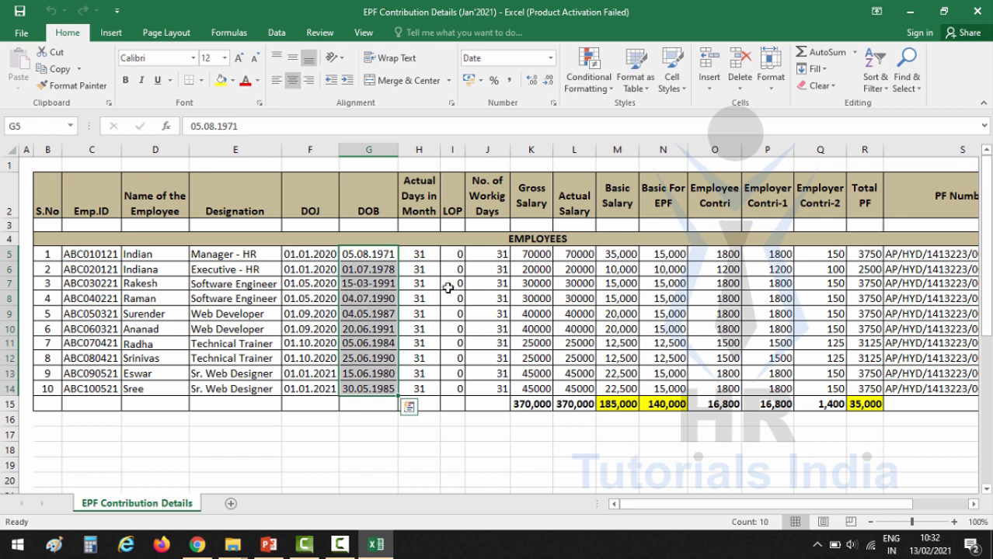
click(423, 256)
click(420, 200)
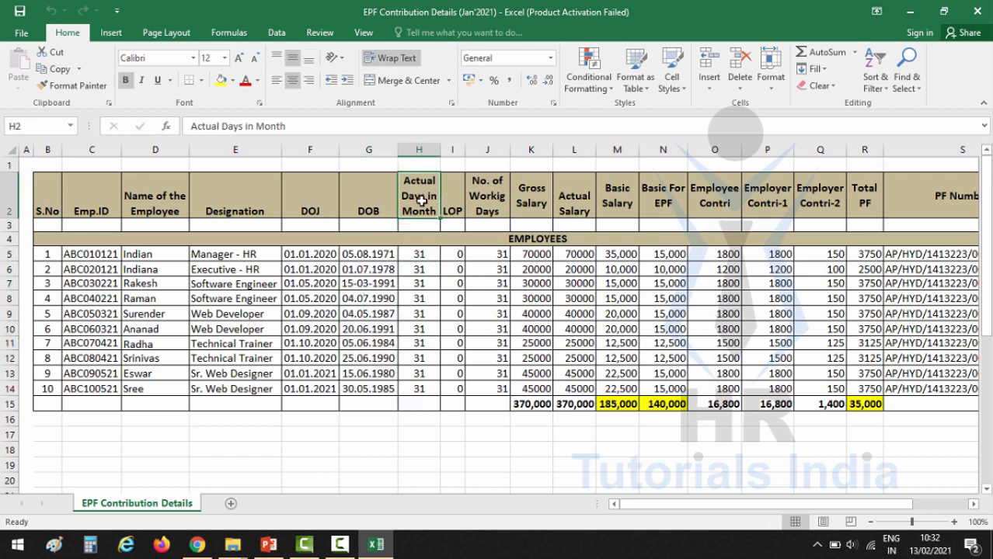
drag(423, 254, 424, 388)
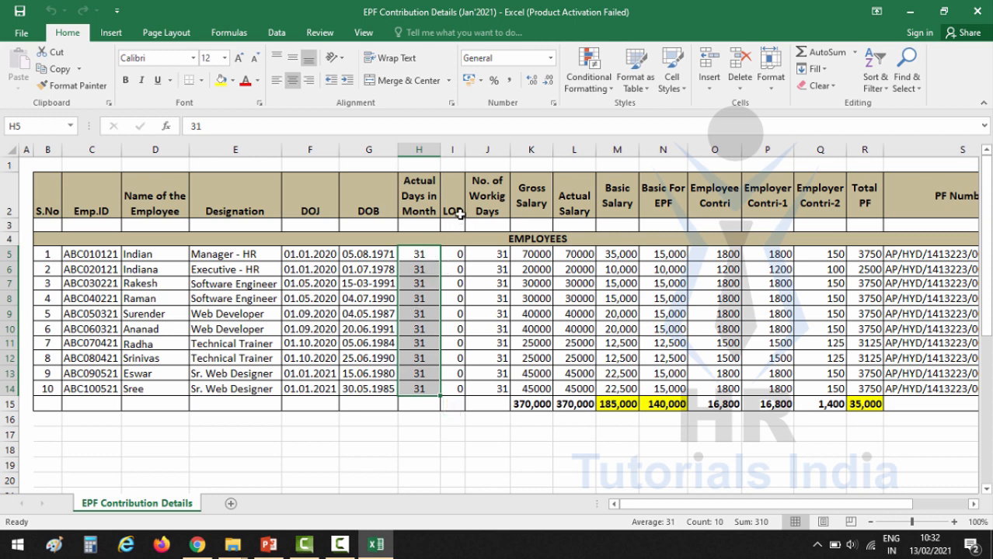
click(458, 213)
click(458, 257)
key(ctrl+shift+Down)
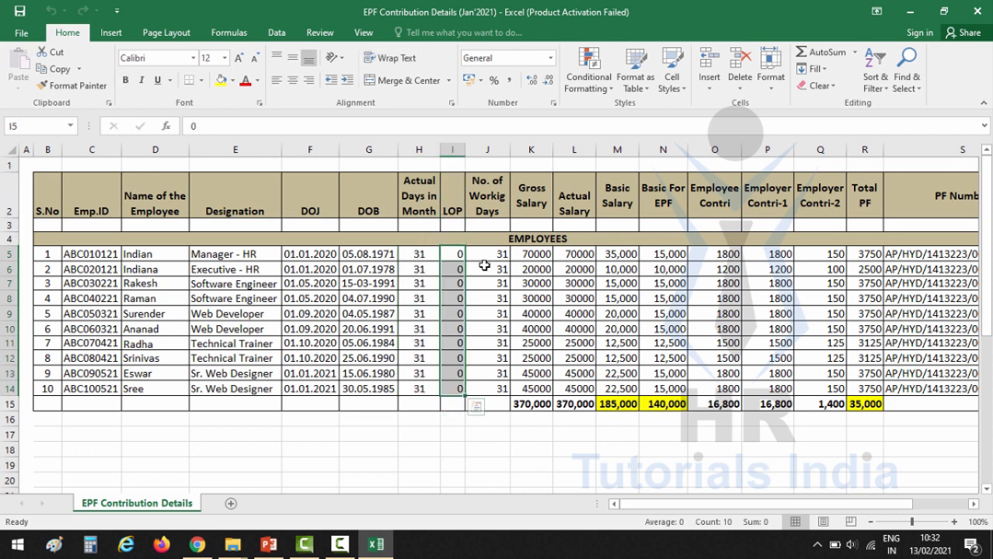
click(500, 203)
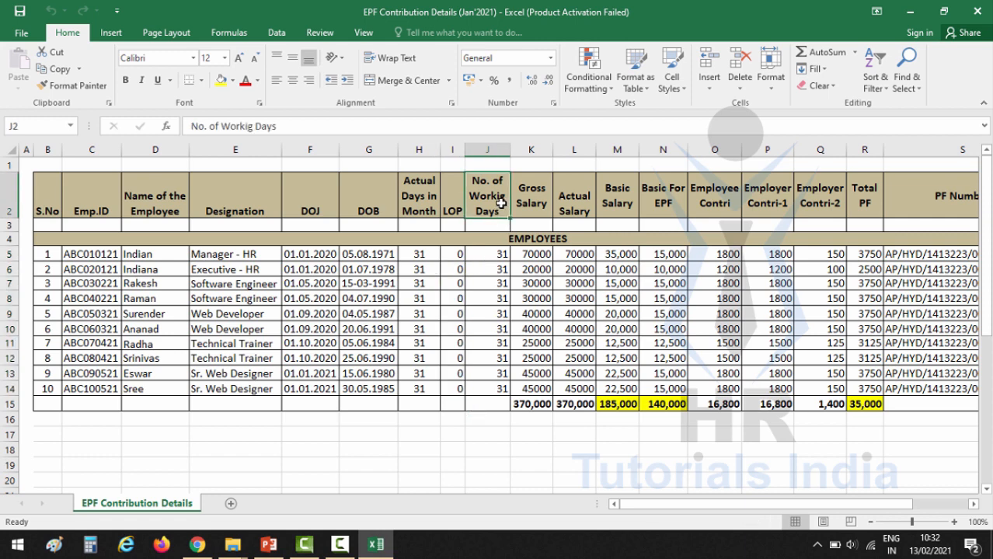
click(490, 254)
key(ctrl+shift+Down)
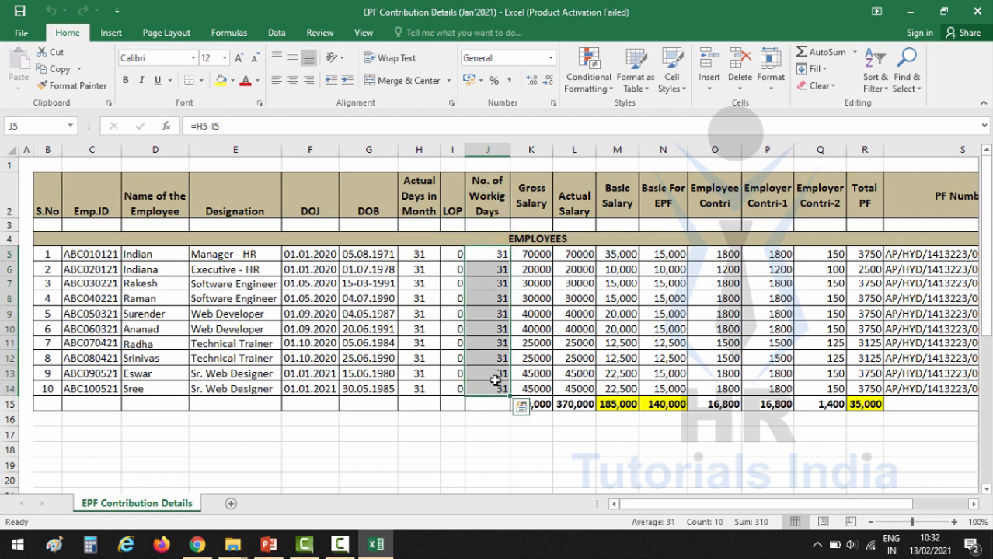
click(493, 254)
key(ctrl+shift+Down)
click(535, 204)
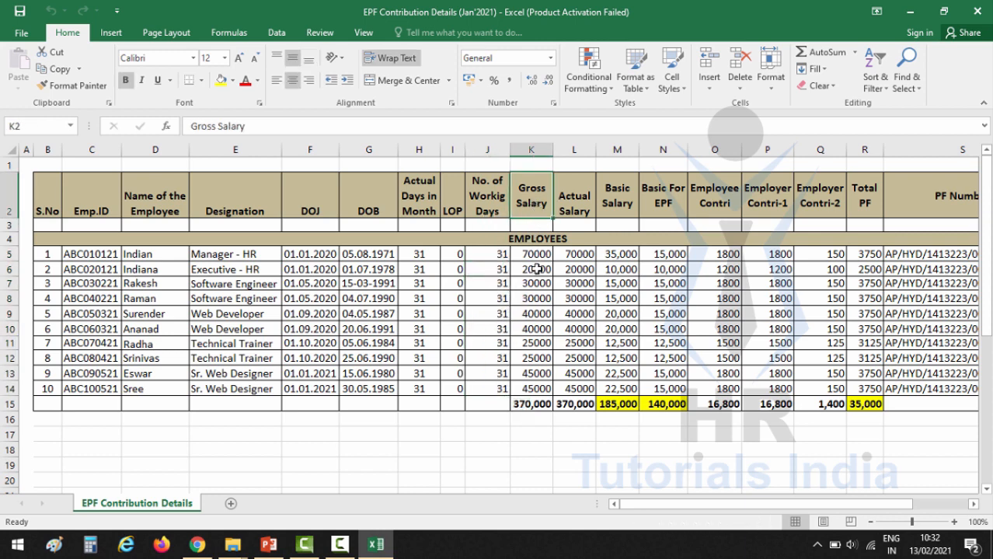
drag(536, 259, 532, 386)
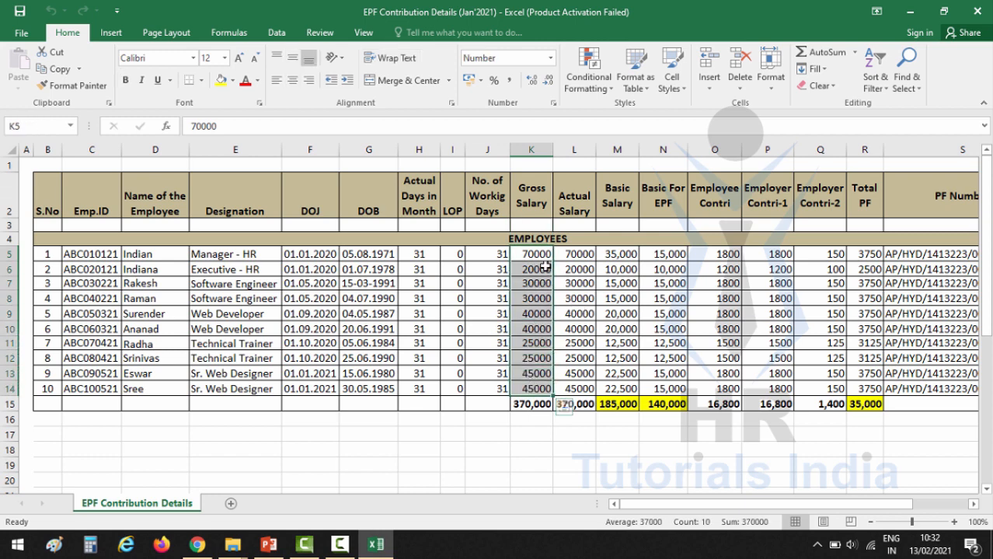
click(571, 207)
drag(573, 253, 578, 388)
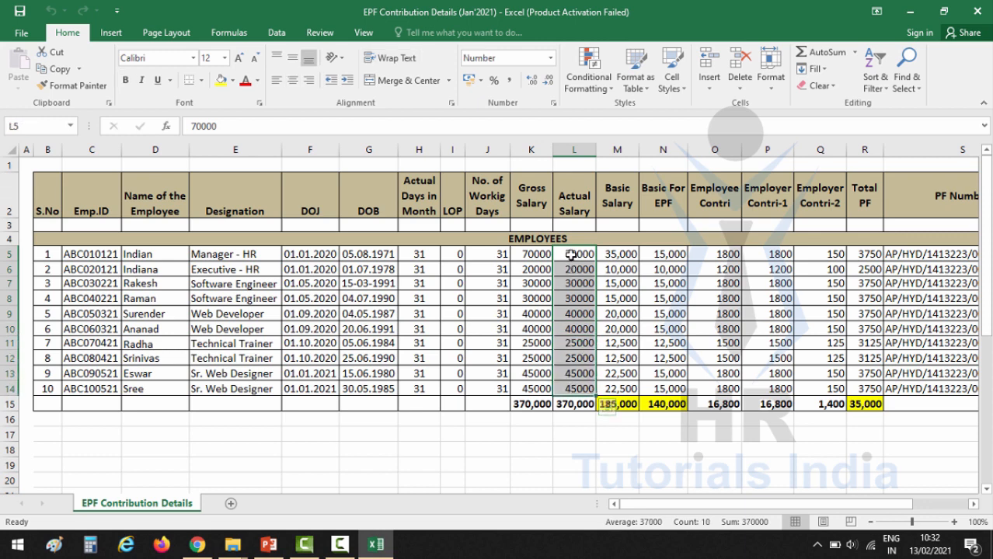
click(536, 203)
click(560, 210)
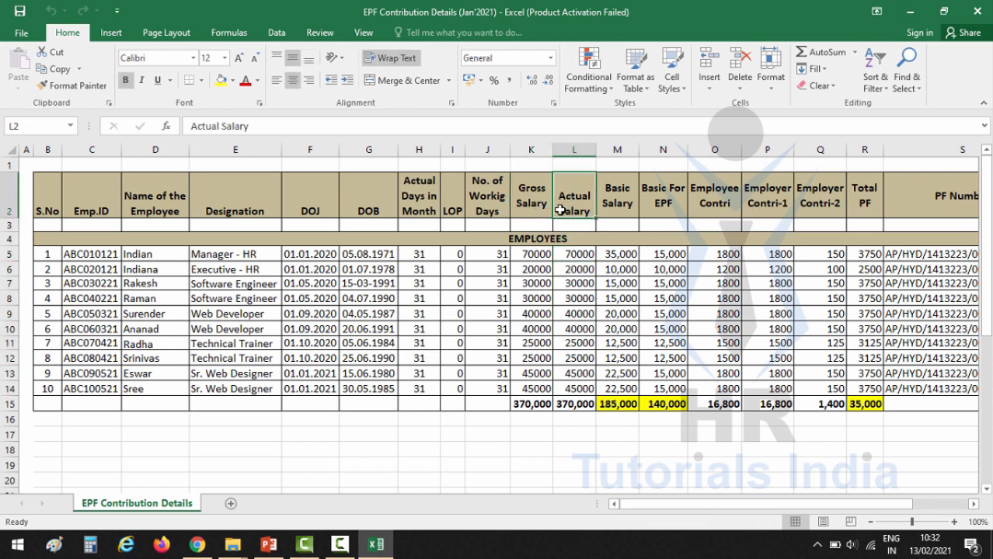
click(546, 207)
click(561, 209)
click(574, 269)
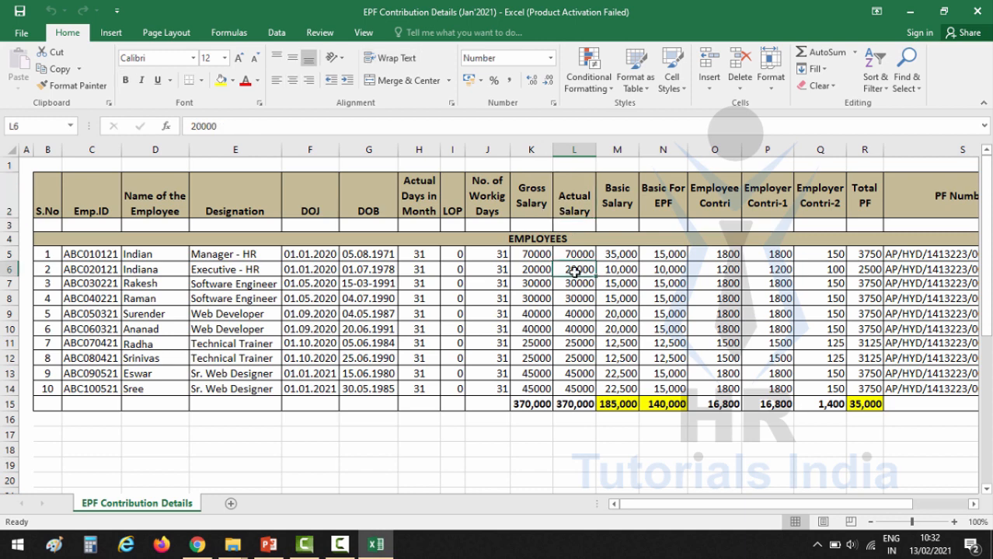
key(Up)
key(Up)
key(Up)
key(Up)
click(482, 256)
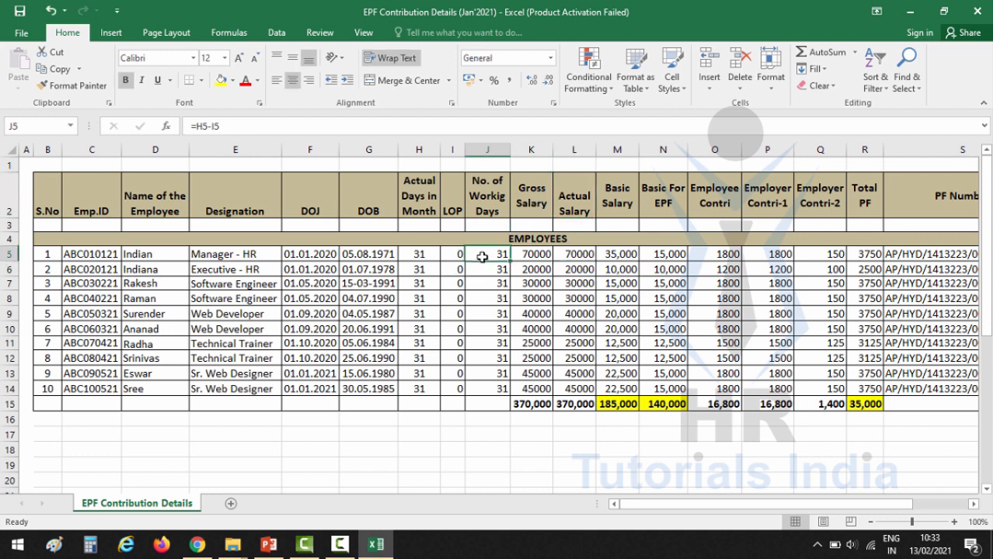
click(453, 254)
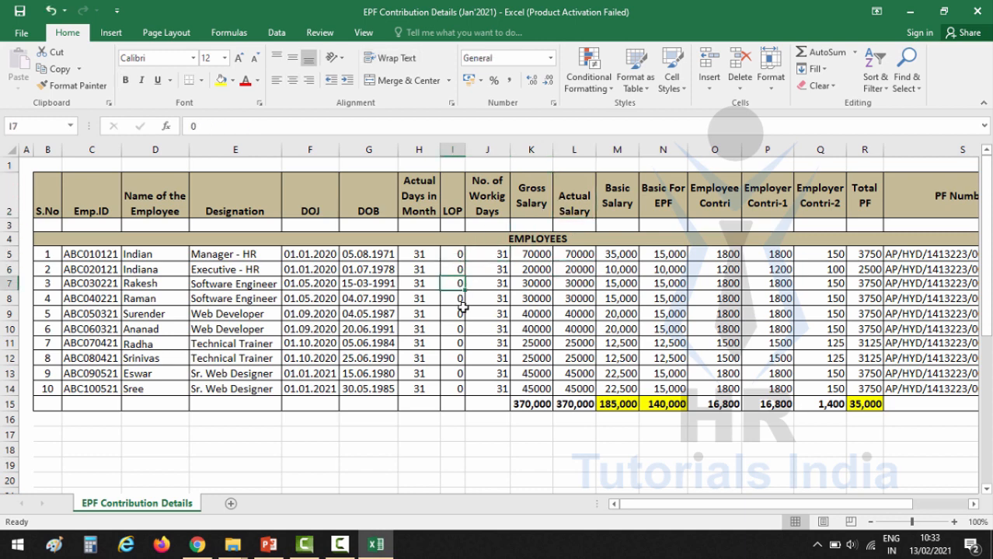
click(576, 255)
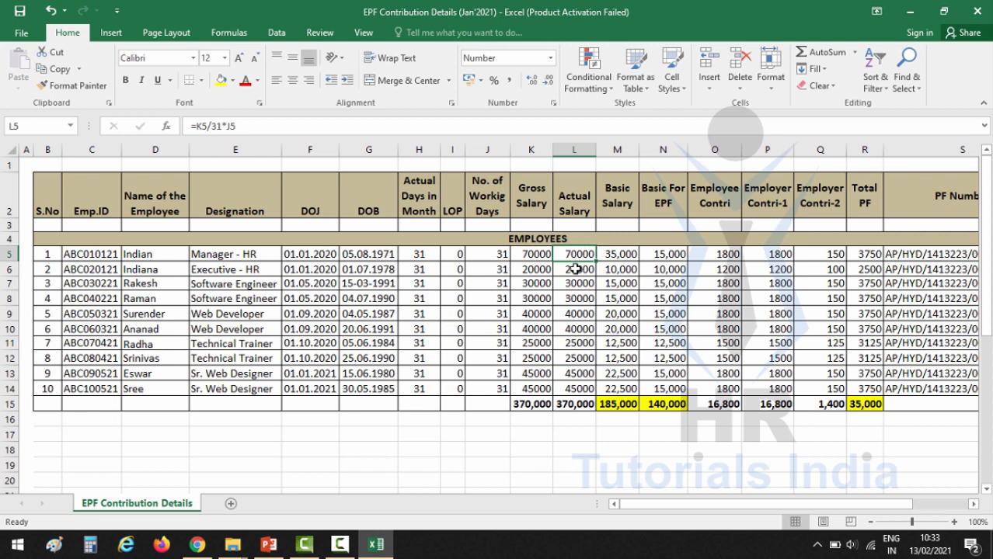
click(454, 255)
click(456, 384)
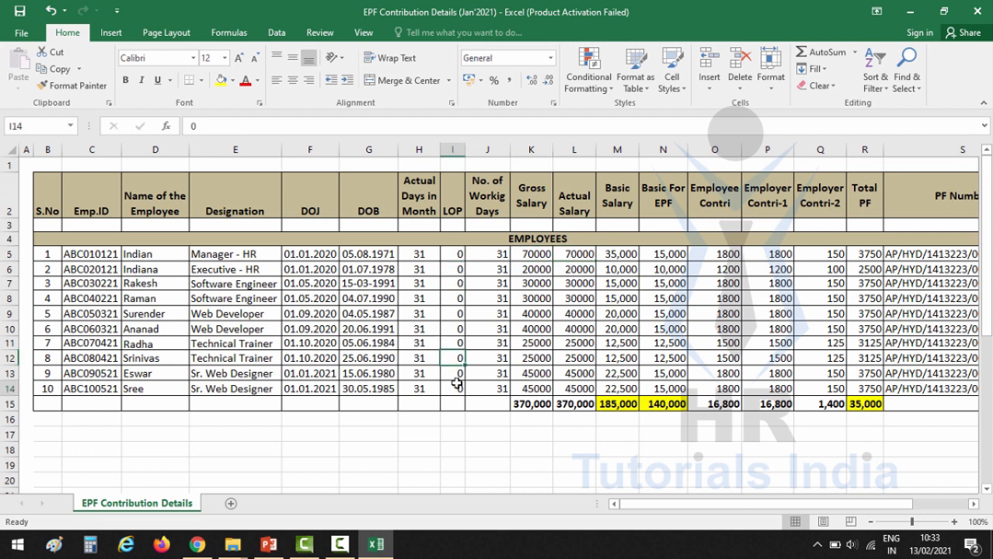
click(487, 256)
click(497, 388)
click(494, 329)
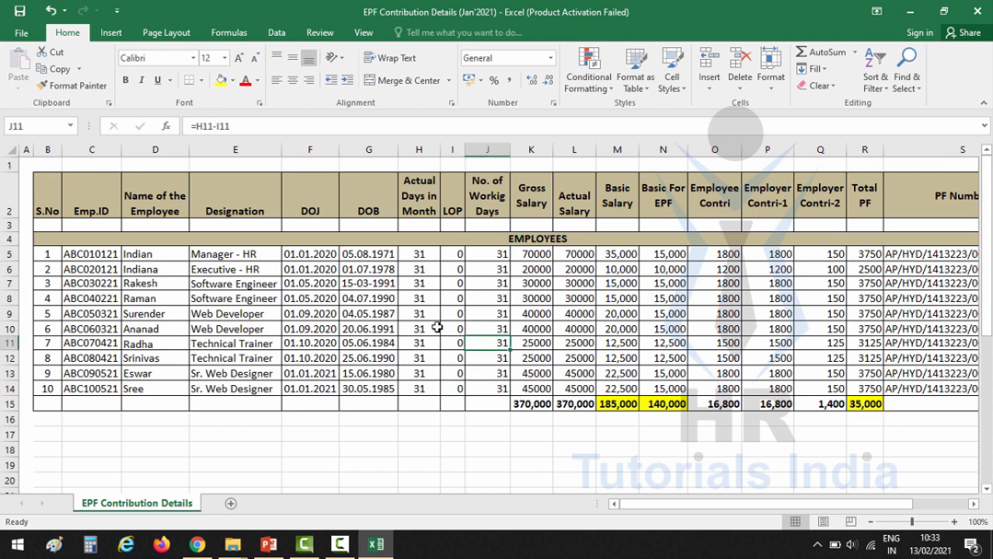
click(426, 327)
click(535, 254)
click(556, 272)
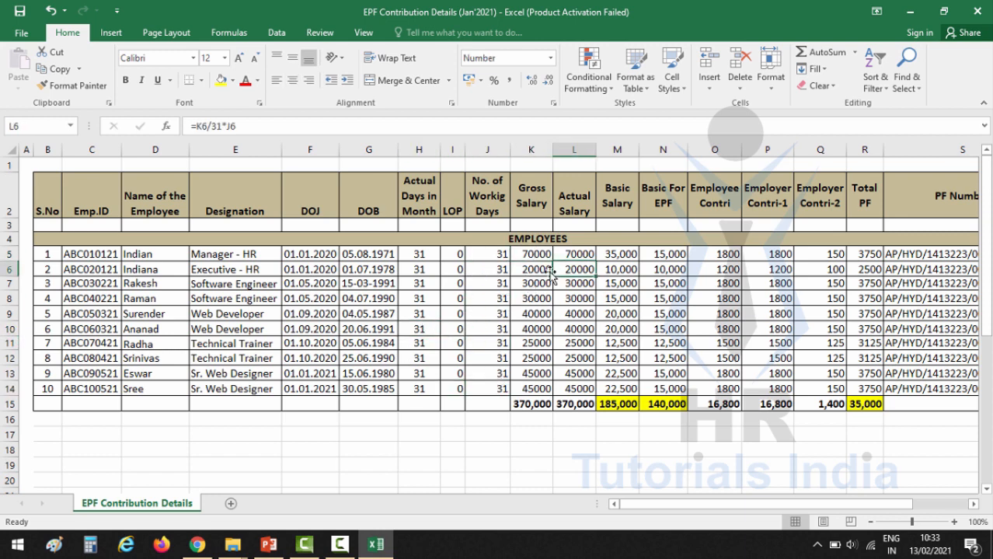
click(533, 342)
click(588, 343)
click(515, 339)
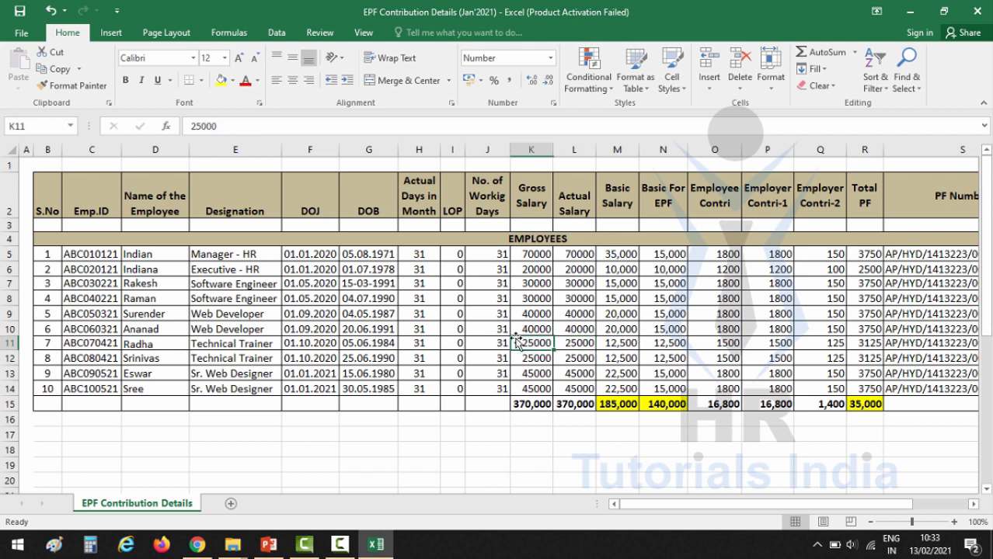
click(457, 312)
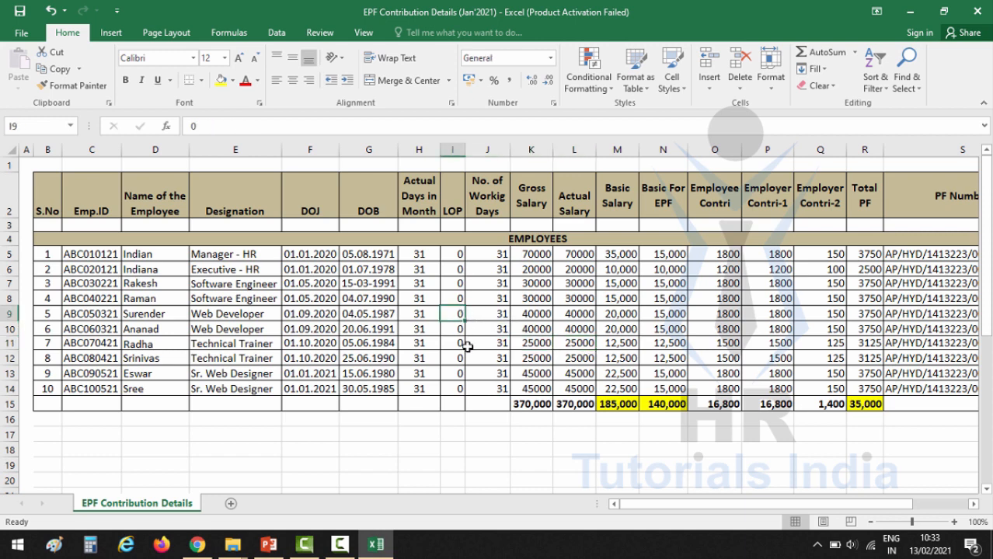
text(5)
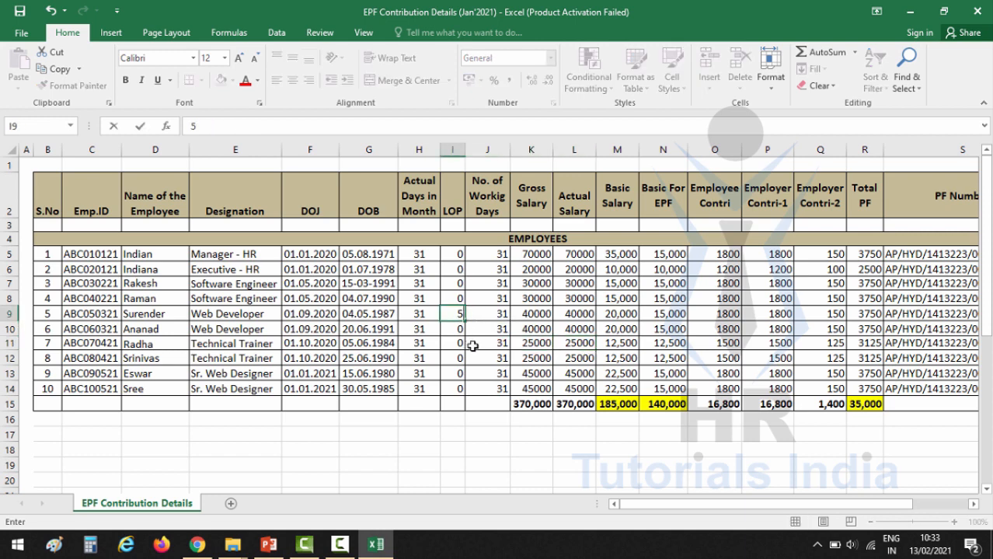
key(Tab)
click(578, 314)
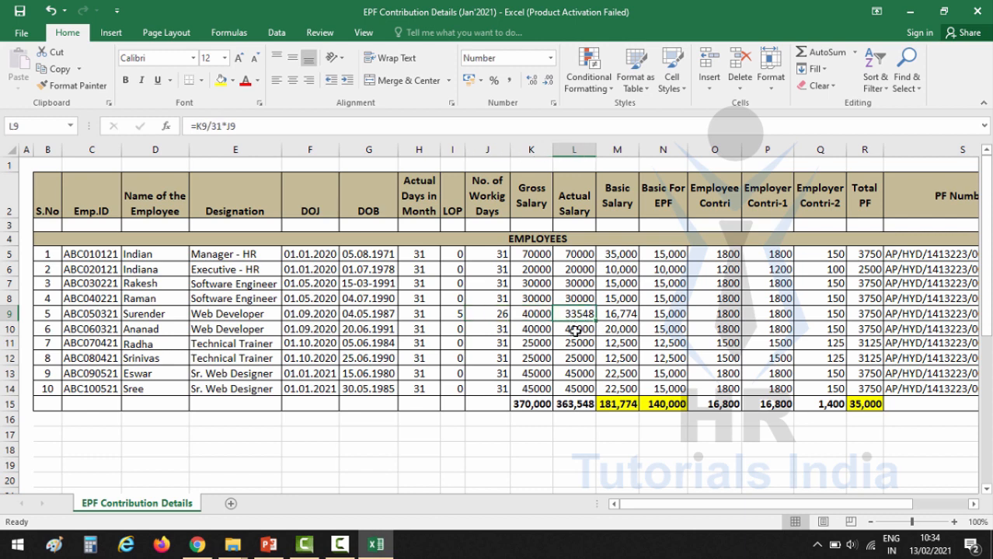
click(457, 315)
click(570, 314)
click(489, 315)
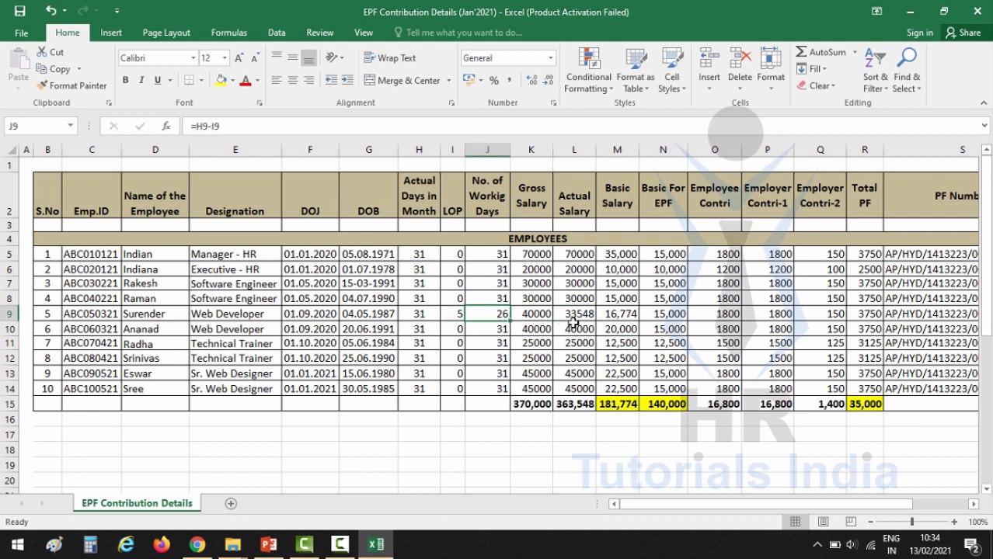
click(579, 314)
click(579, 254)
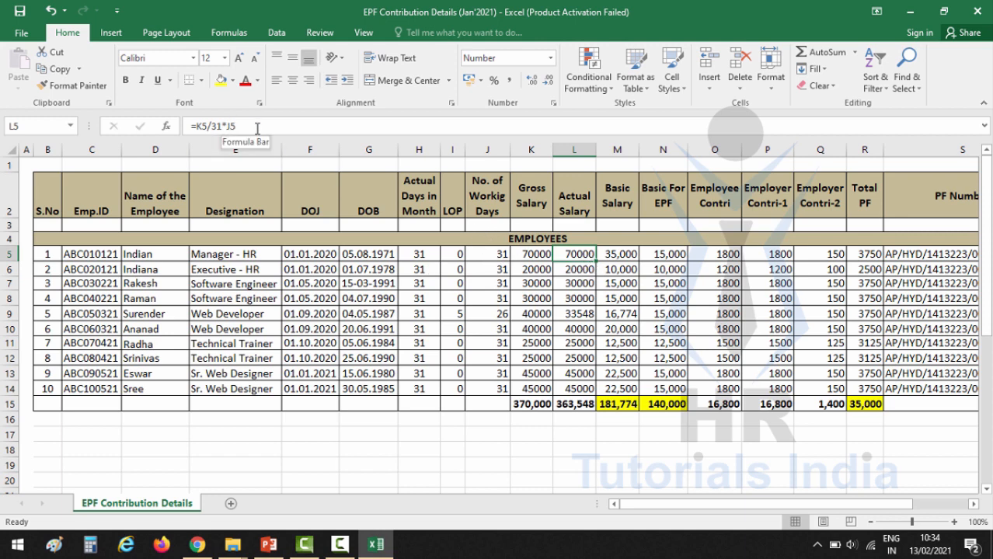
click(493, 255)
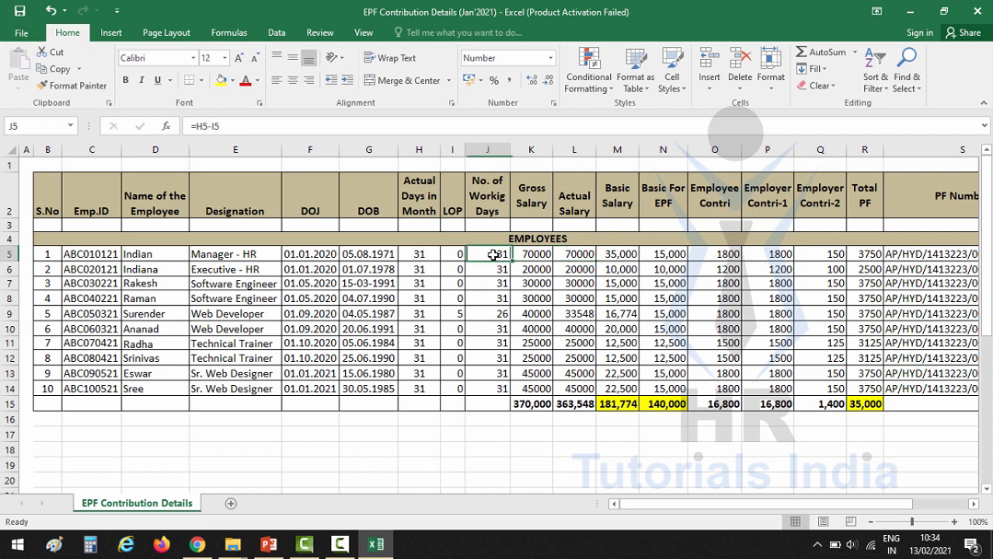
click(578, 254)
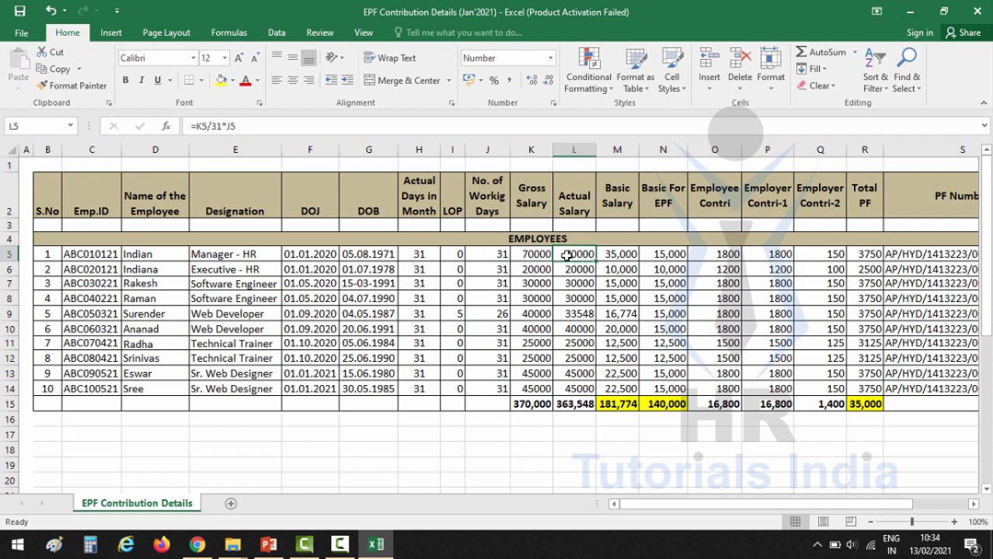
click(457, 315)
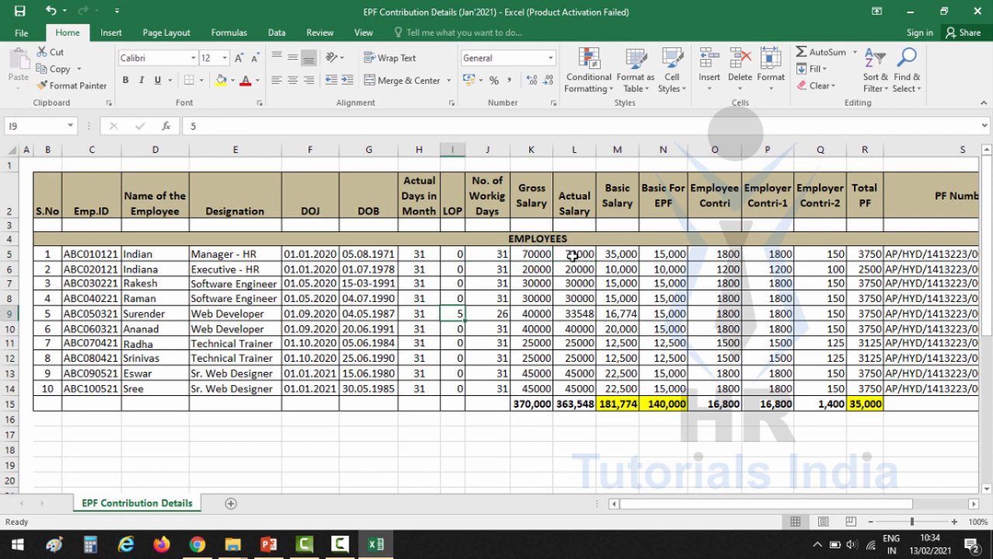
click(575, 254)
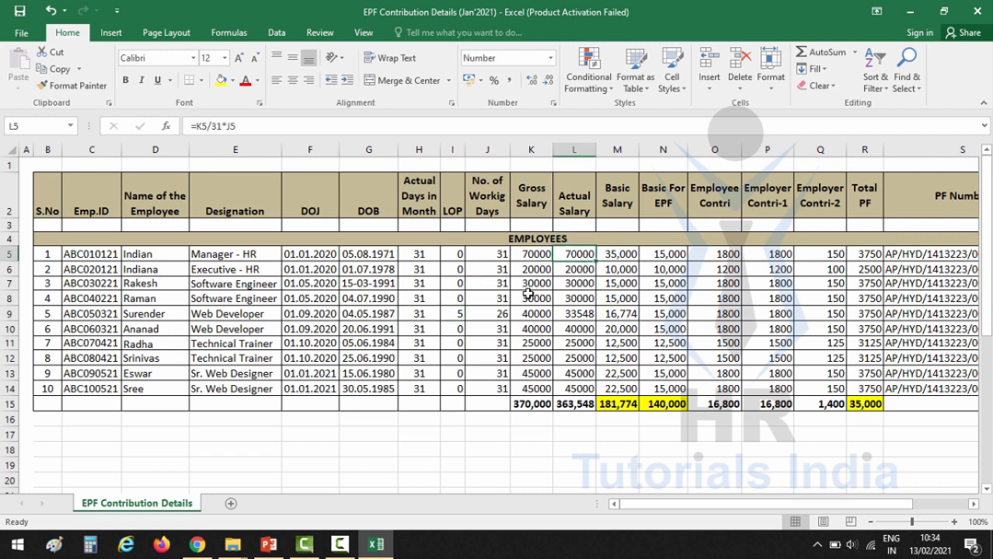
click(458, 313)
text(0)
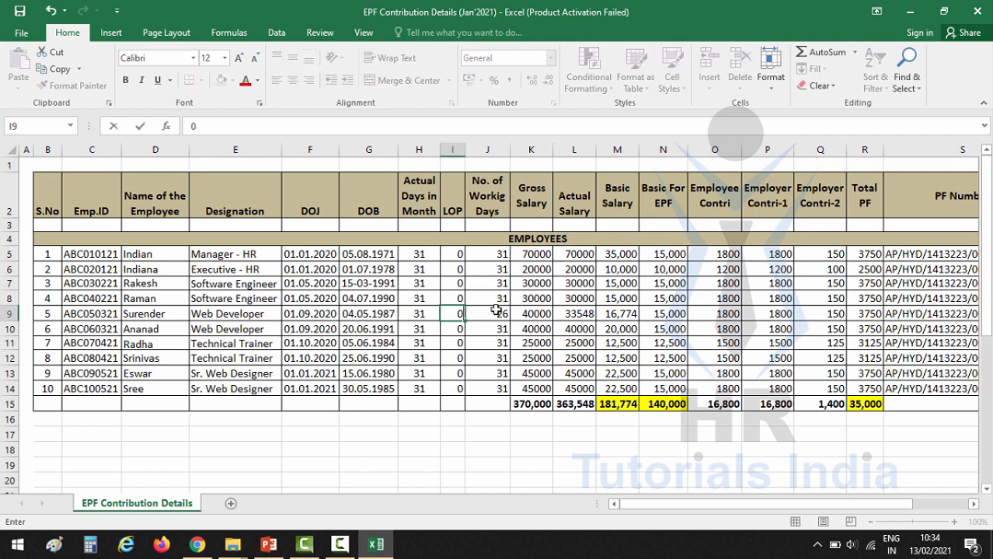
key(Right)
key(Right)
key(Right)
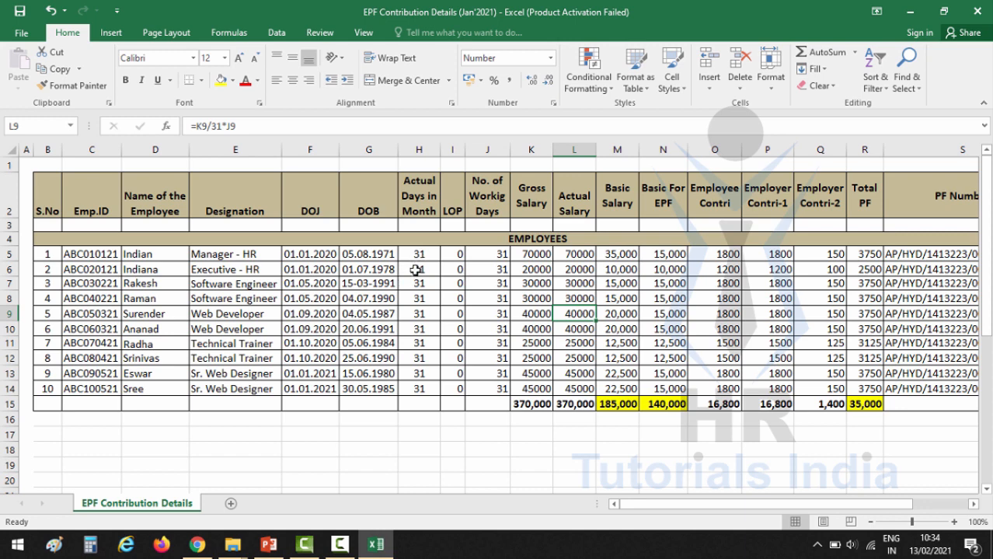
click(587, 254)
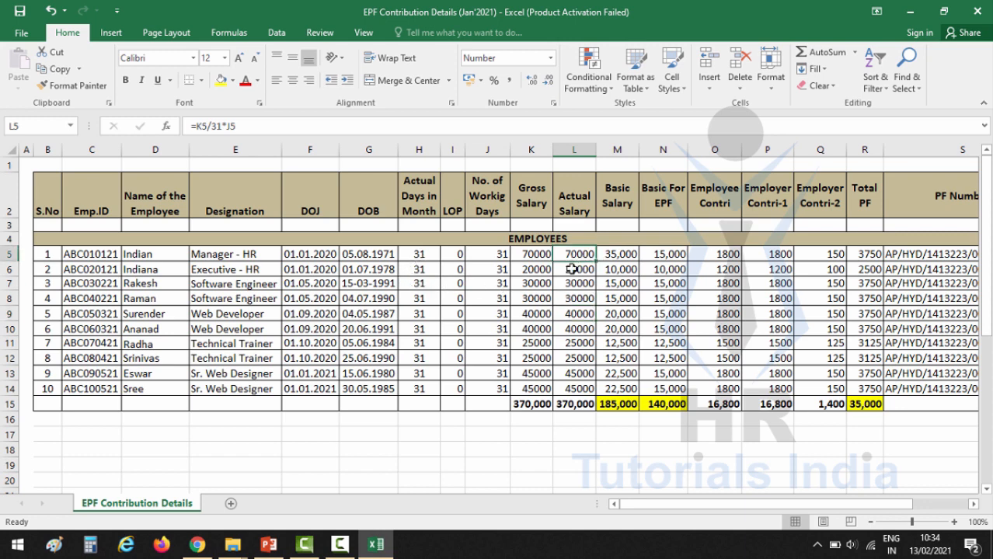
click(541, 256)
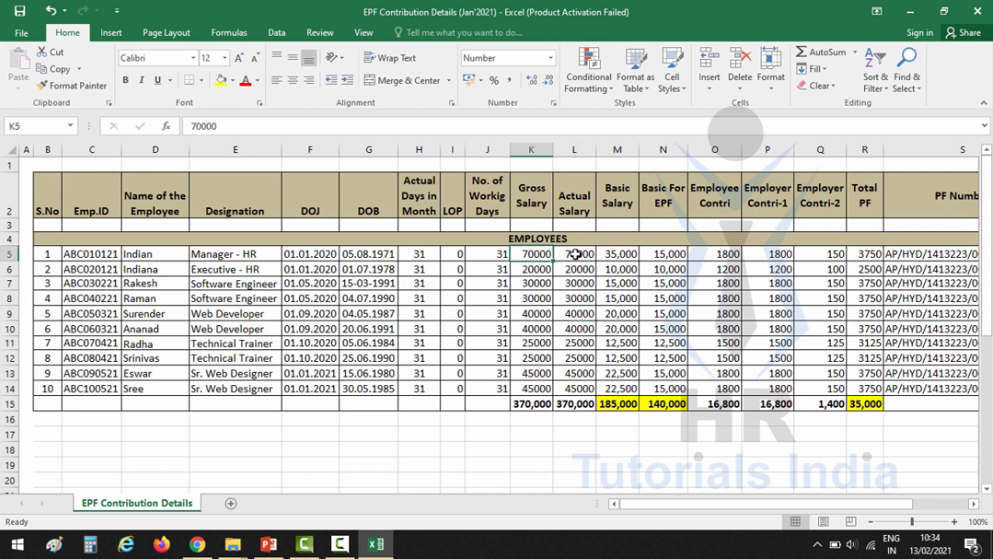
click(575, 254)
click(582, 284)
click(583, 357)
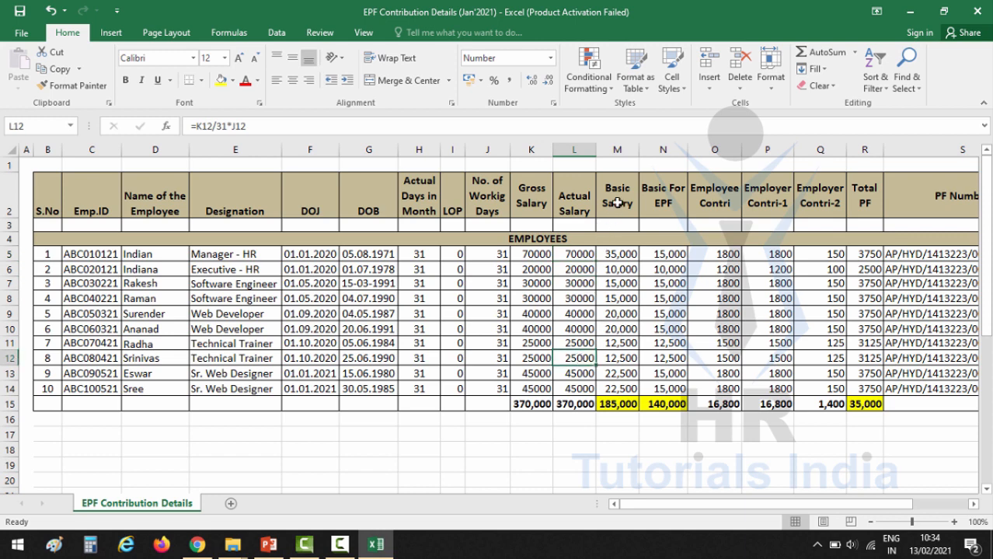
click(609, 226)
click(618, 254)
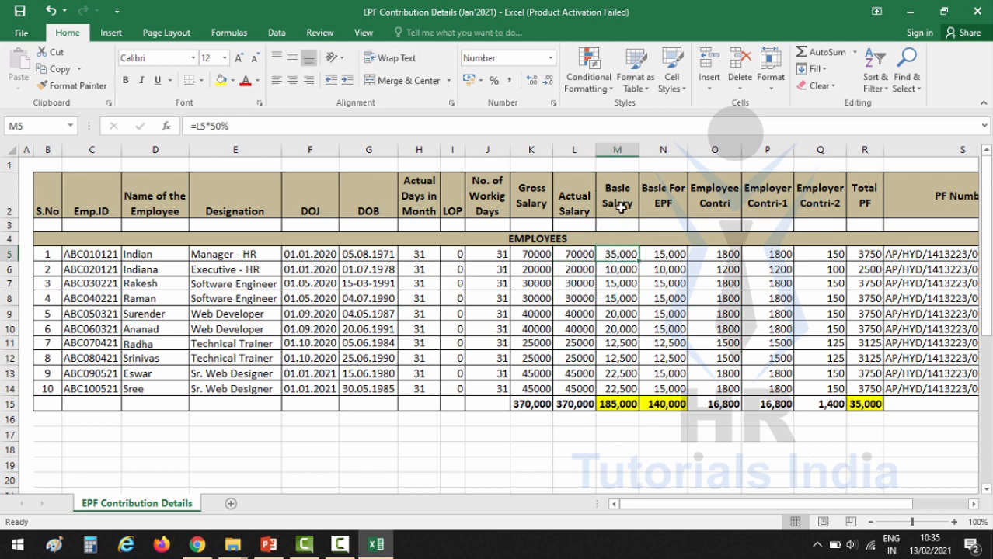
click(620, 217)
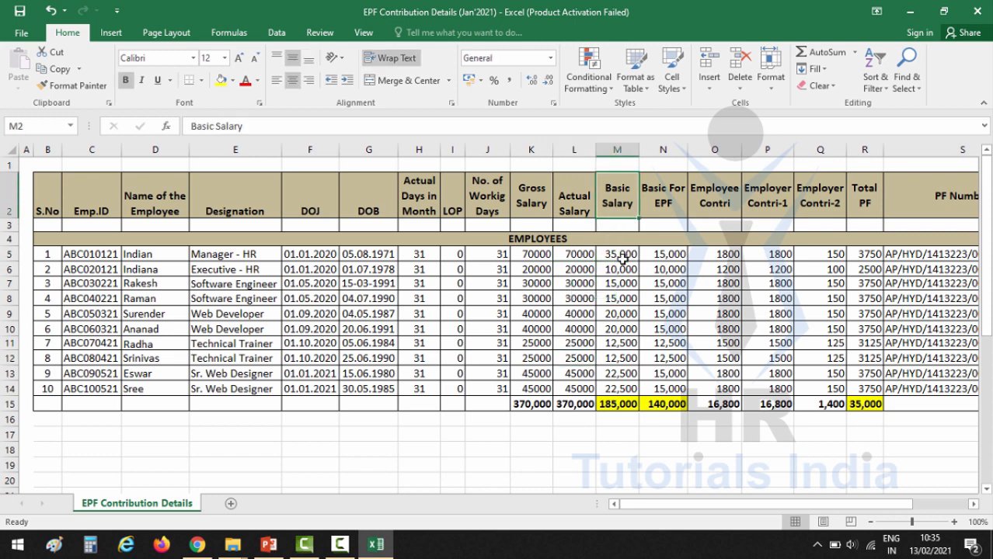
click(622, 256)
click(618, 221)
click(611, 258)
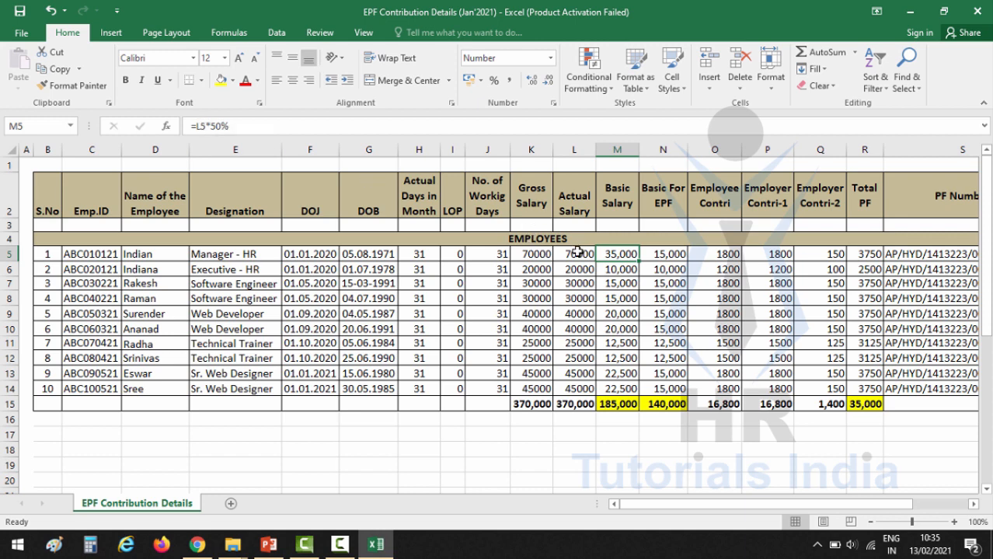
click(576, 254)
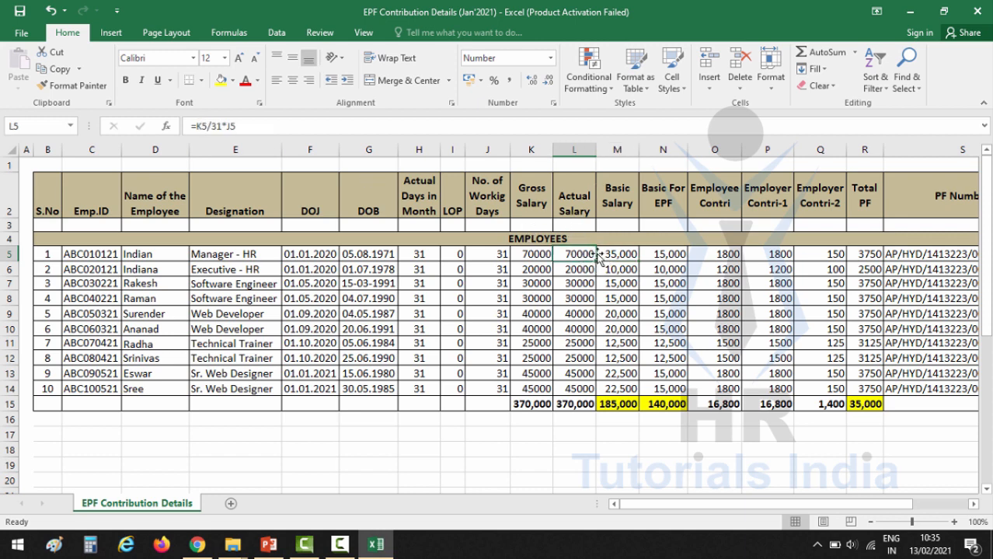
click(632, 257)
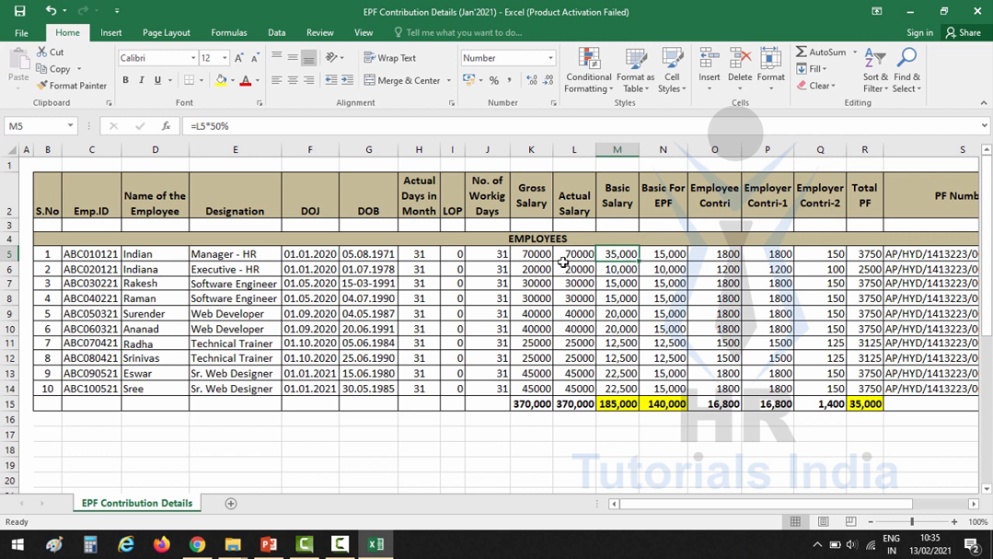
click(618, 284)
click(620, 314)
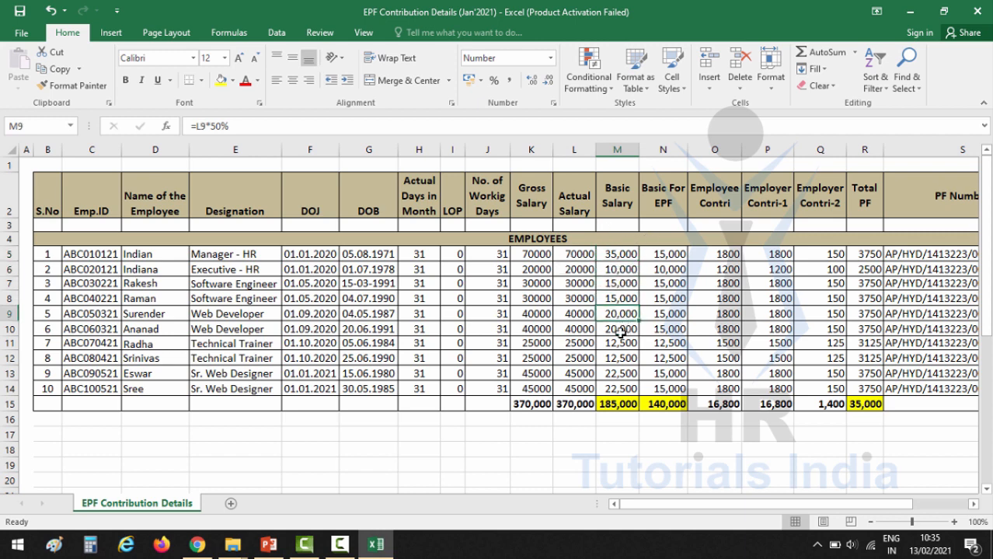
click(621, 359)
key(Down)
key(Down)
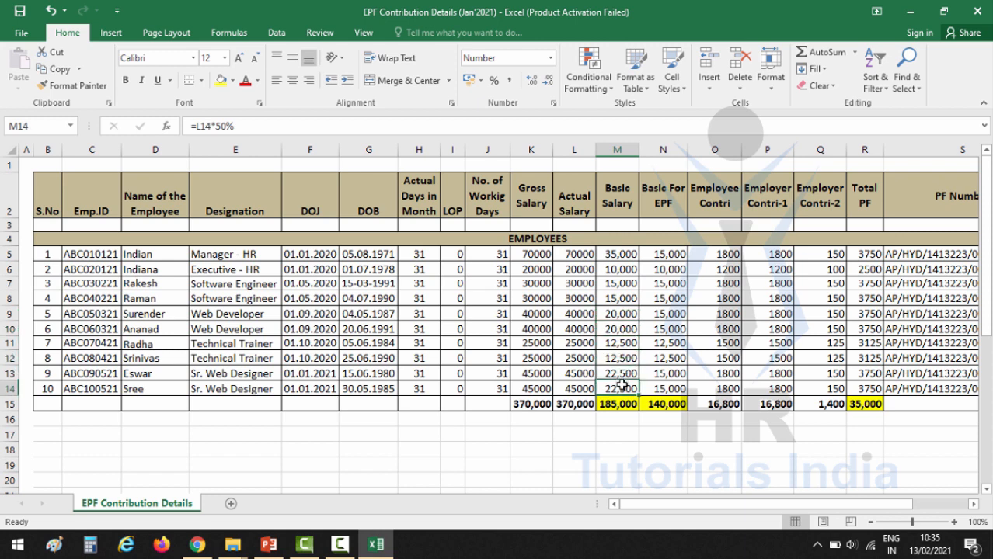
click(662, 199)
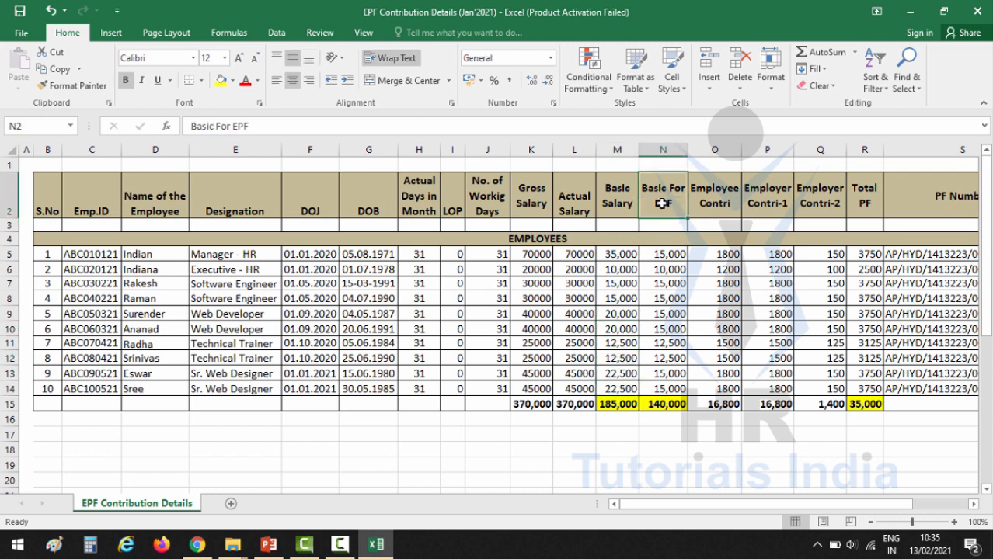
click(662, 254)
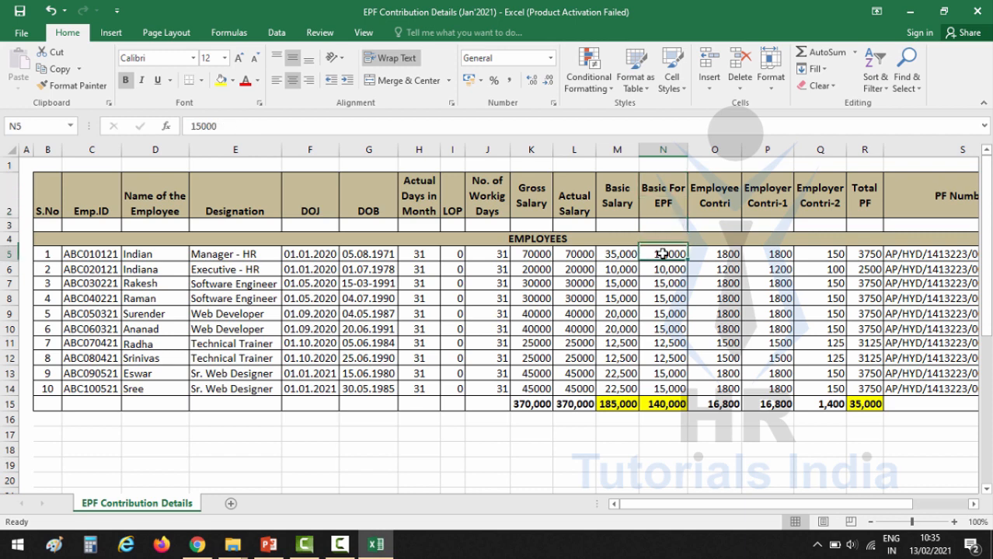
key(Down)
key(Down)
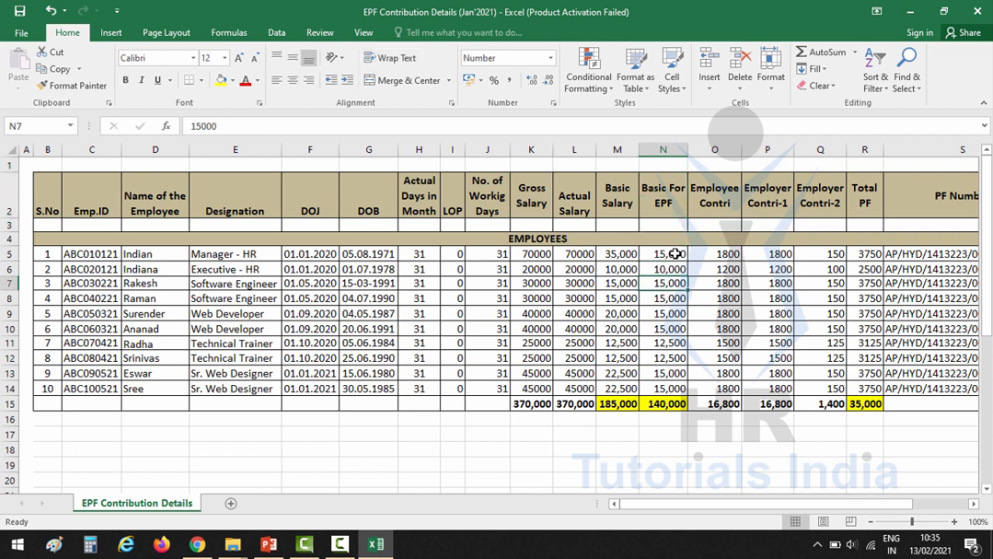
click(675, 254)
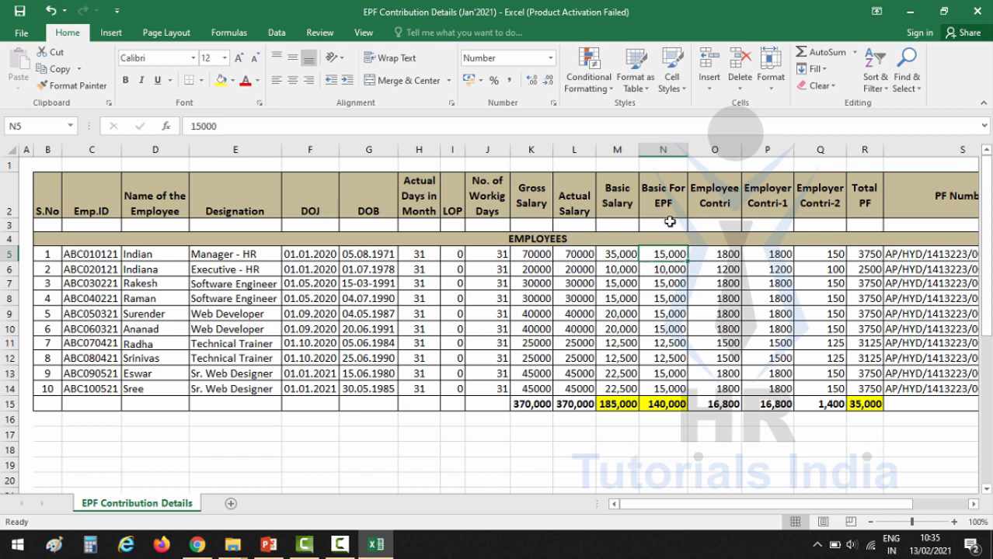
click(622, 205)
click(623, 254)
mouse_move(623, 269)
mouse_down()
mouse_move(622, 314)
mouse_move(622, 258)
mouse_up()
click(624, 256)
click(670, 255)
click(621, 271)
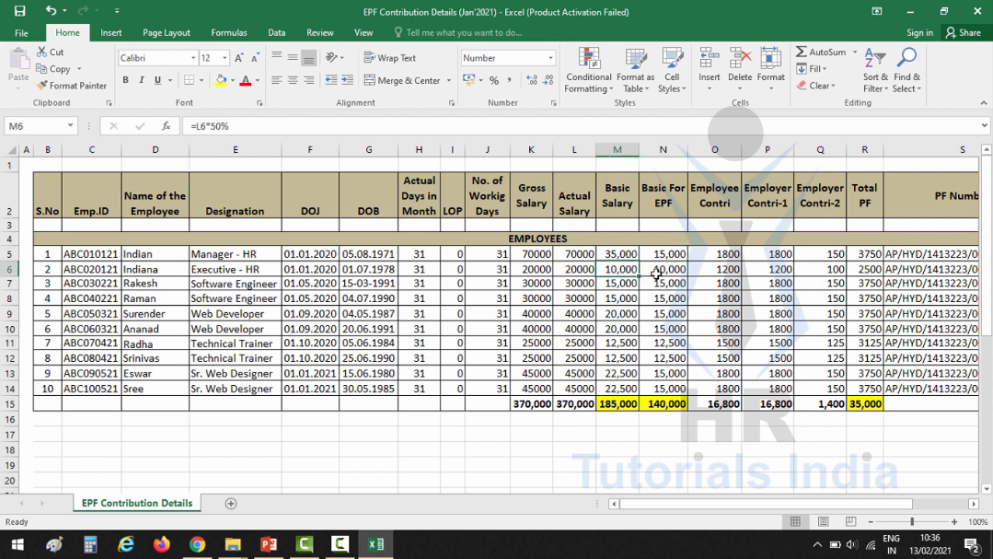
- Compare M6 with its Basic for EPF and fill the 10,000 Basic Salary in M6 yellow
click(658, 270)
click(631, 271)
click(645, 271)
click(631, 269)
click(652, 270)
click(631, 270)
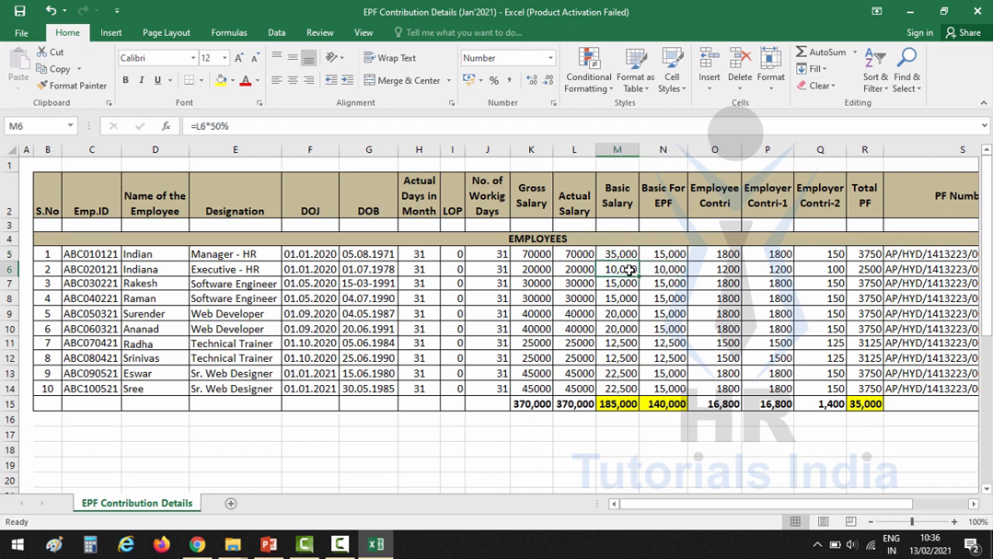
click(220, 80)
- Check Basic Salary against Basic for EPF for employees 1 and 2
click(619, 256)
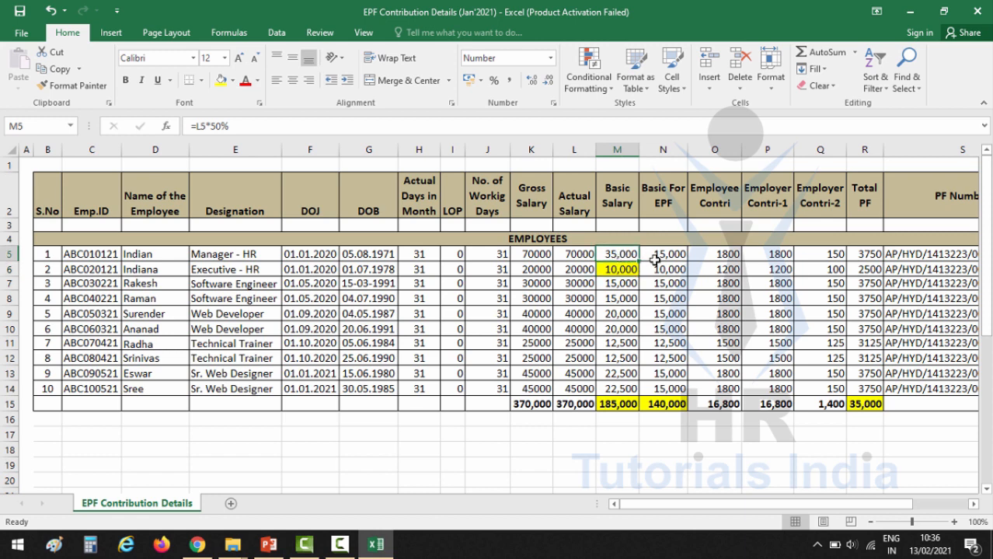
click(673, 255)
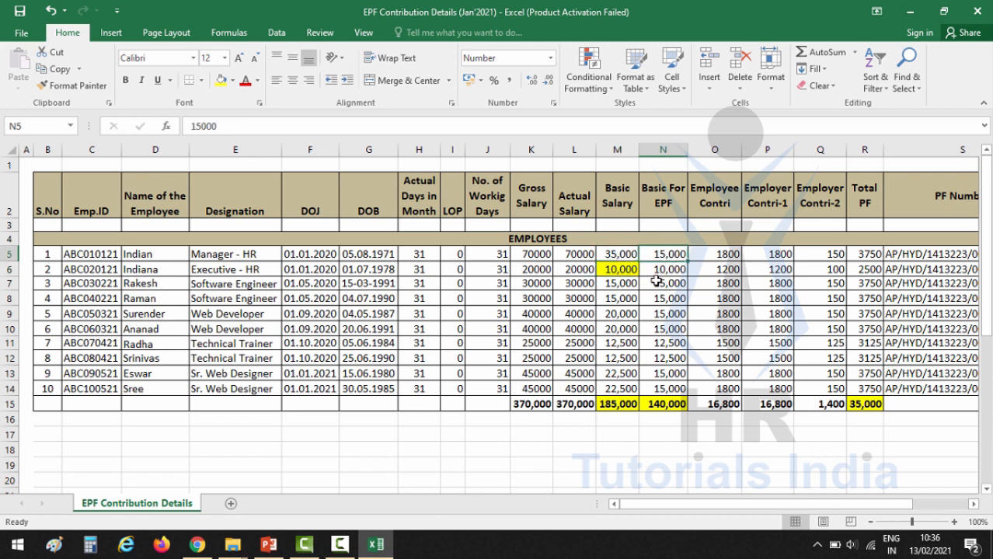
click(624, 270)
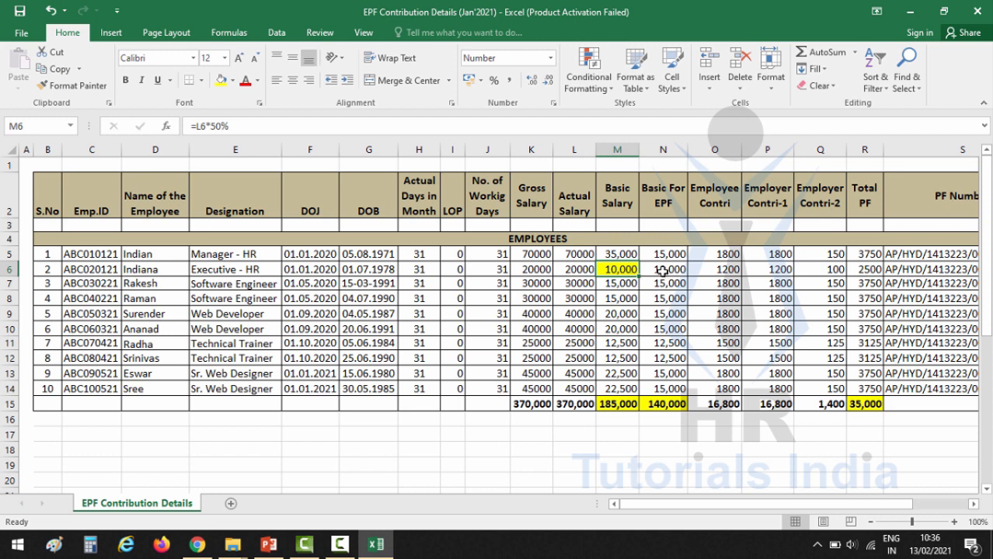
click(666, 270)
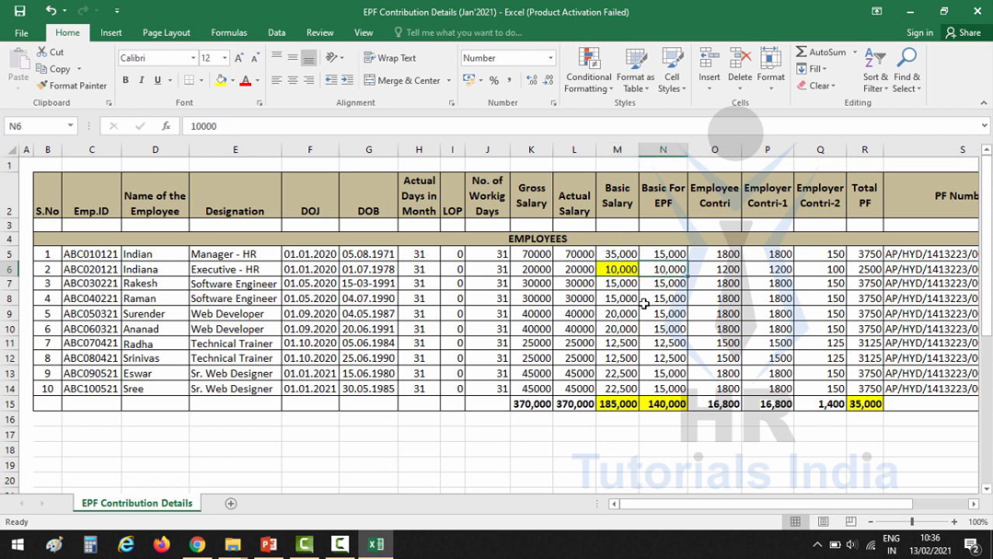
click(628, 271)
click(656, 271)
- Check Basic Salary against Basic for EPF for employees 3 to 5
click(633, 286)
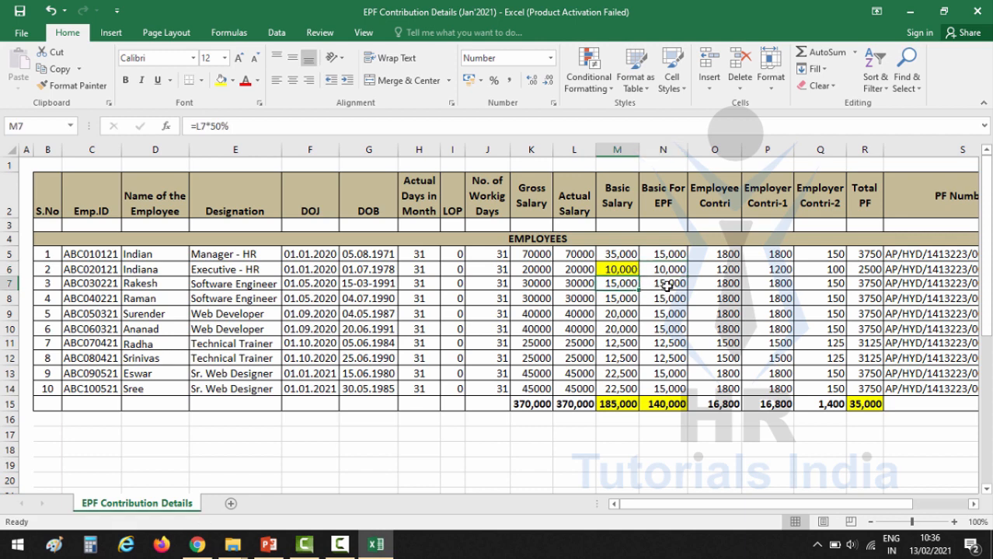
click(667, 286)
click(632, 285)
click(656, 284)
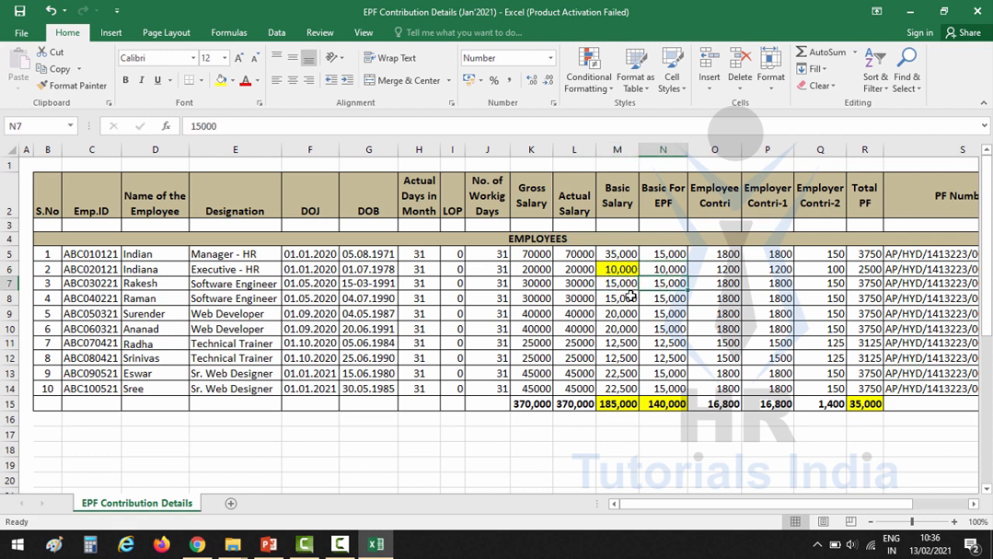
click(631, 299)
click(658, 300)
click(621, 313)
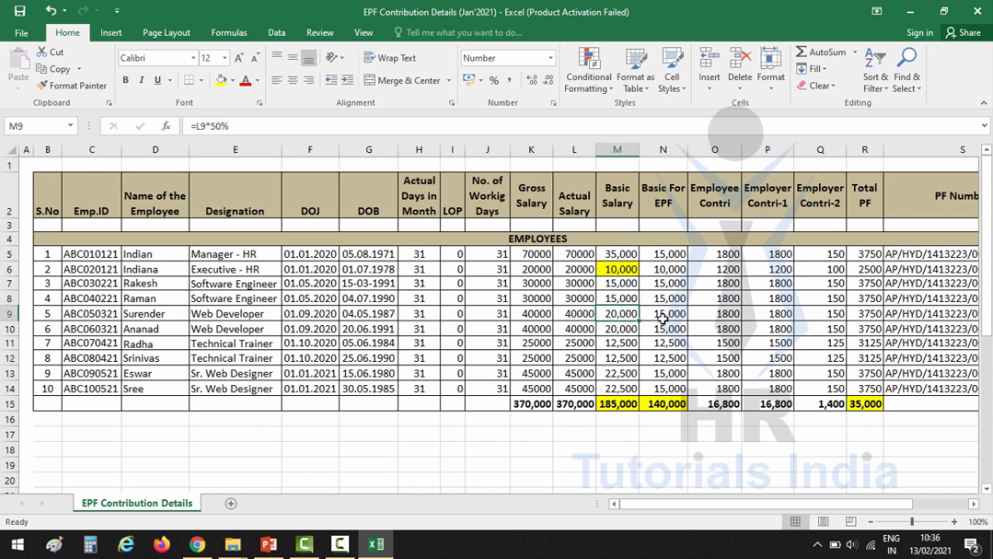
click(664, 315)
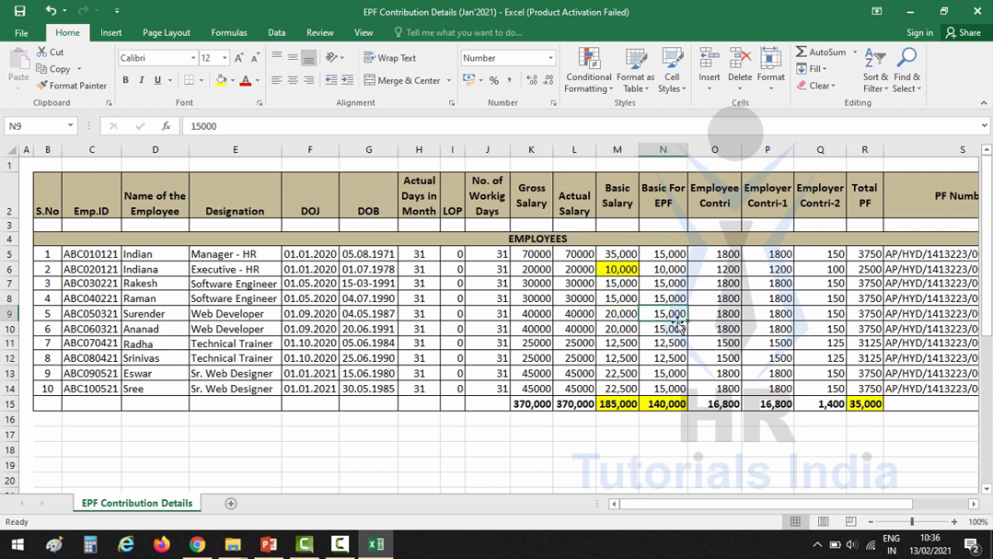
- Repeat the yellow fill on the 12,500 Basic Salaries in M11 and M12
click(636, 343)
key(F4)
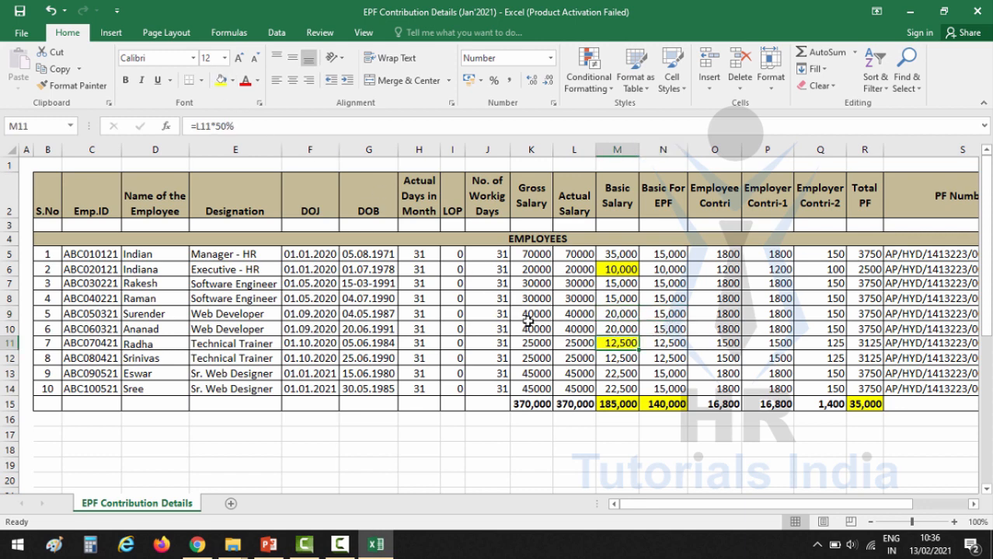
click(606, 358)
key(F4)
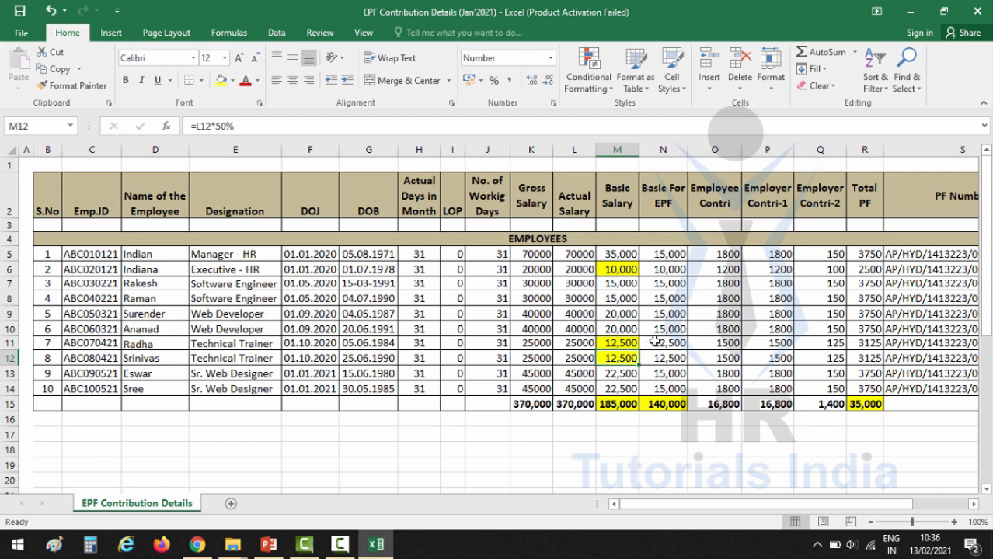
- Review the Basic for EPF values for employees 7 to 10, then select the whole Basic for EPF column
click(646, 342)
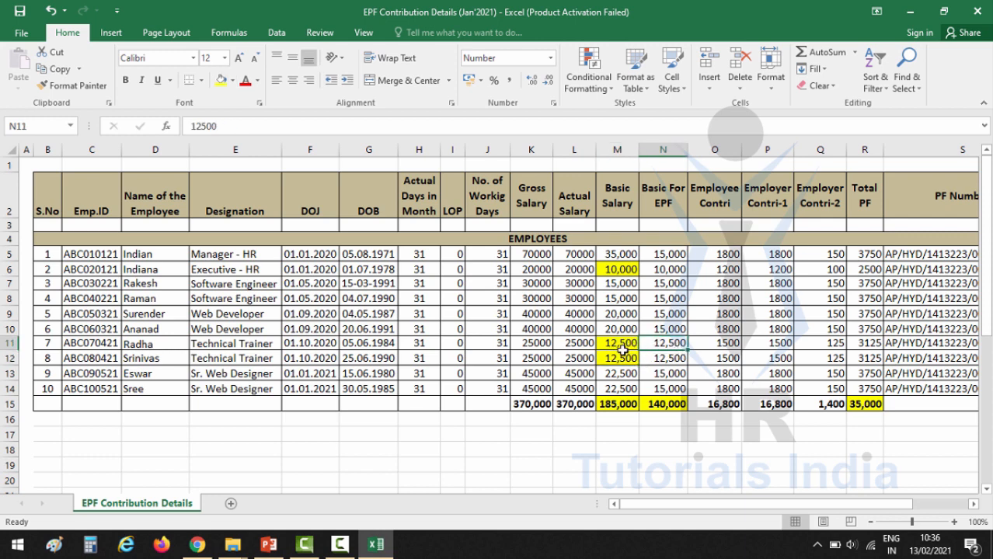
click(673, 361)
click(620, 374)
click(627, 387)
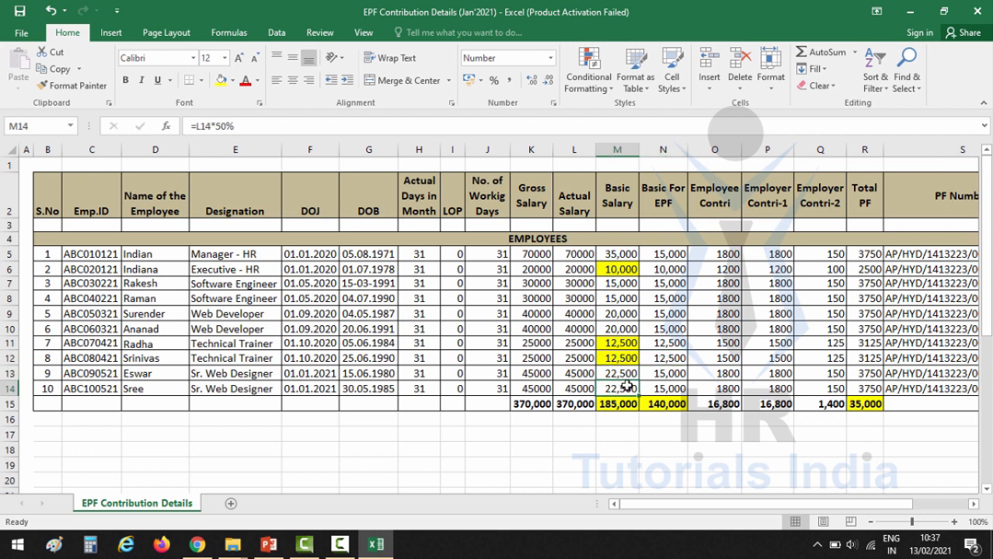
click(628, 373)
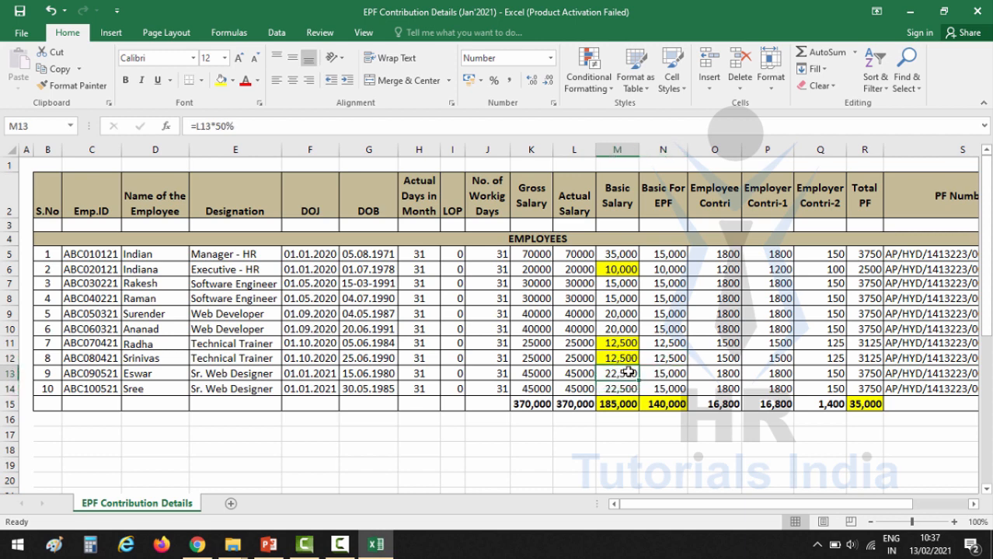
click(665, 377)
click(666, 387)
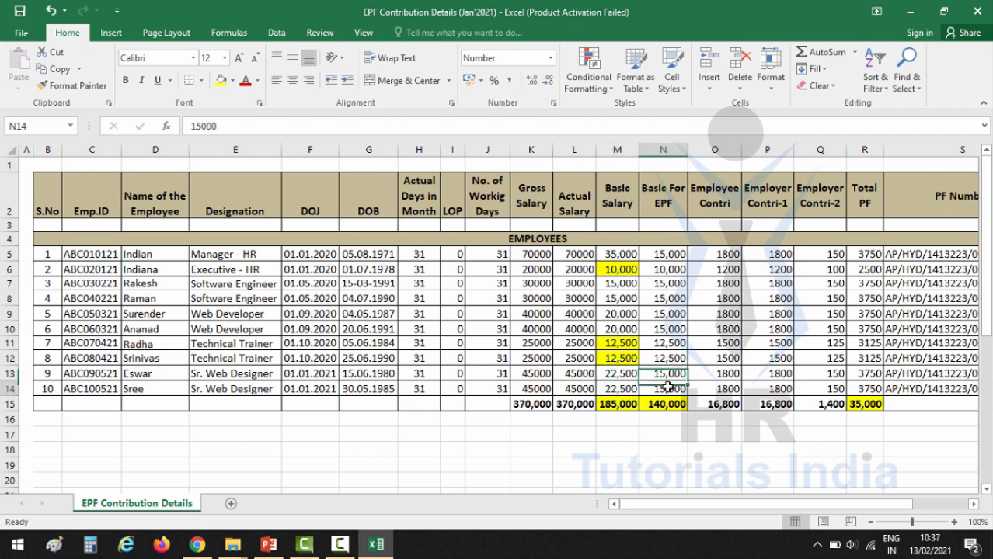
drag(669, 255, 668, 389)
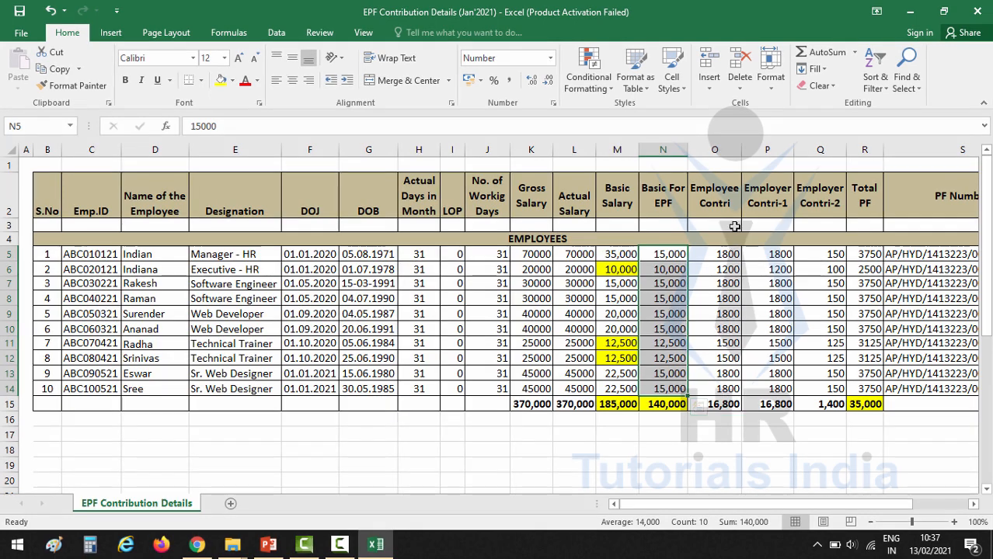
click(720, 202)
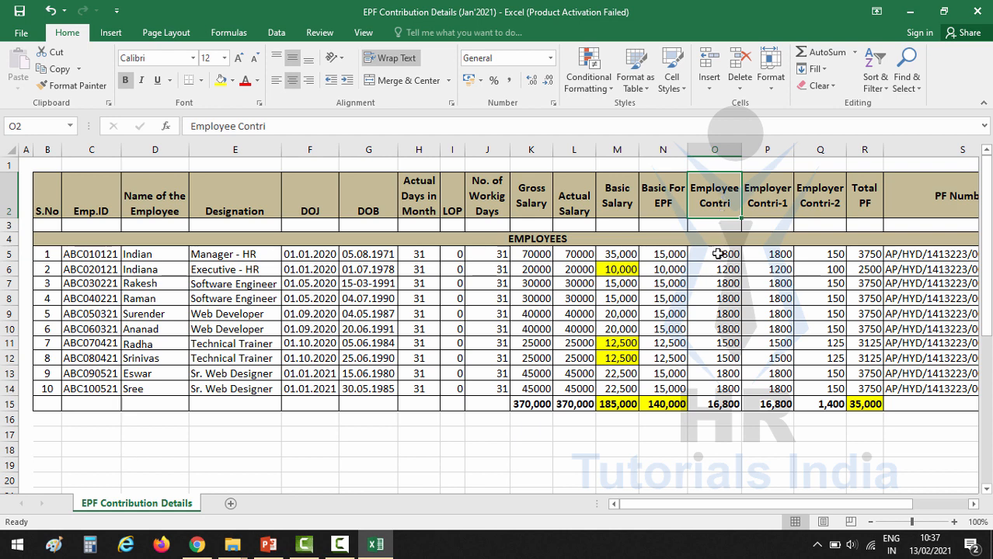
click(718, 254)
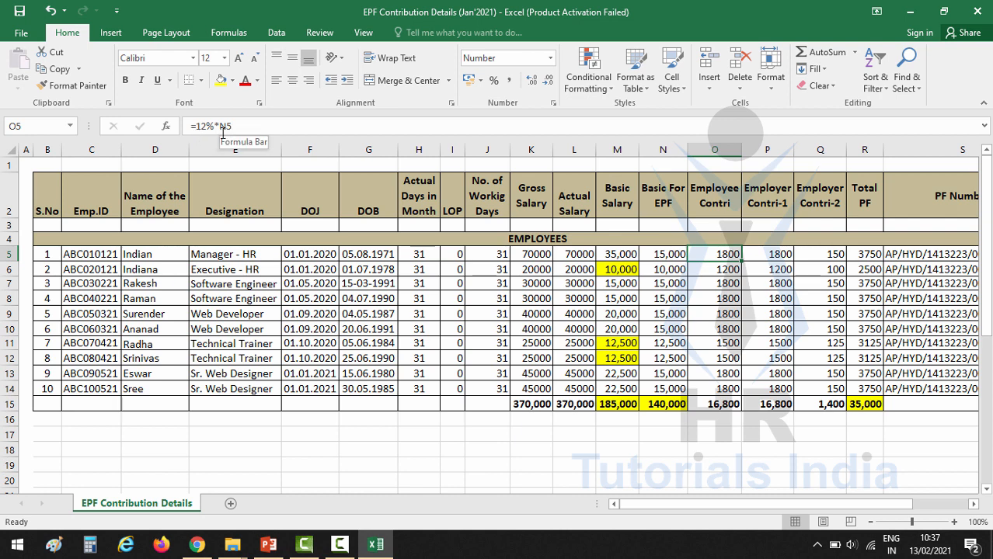
click(666, 254)
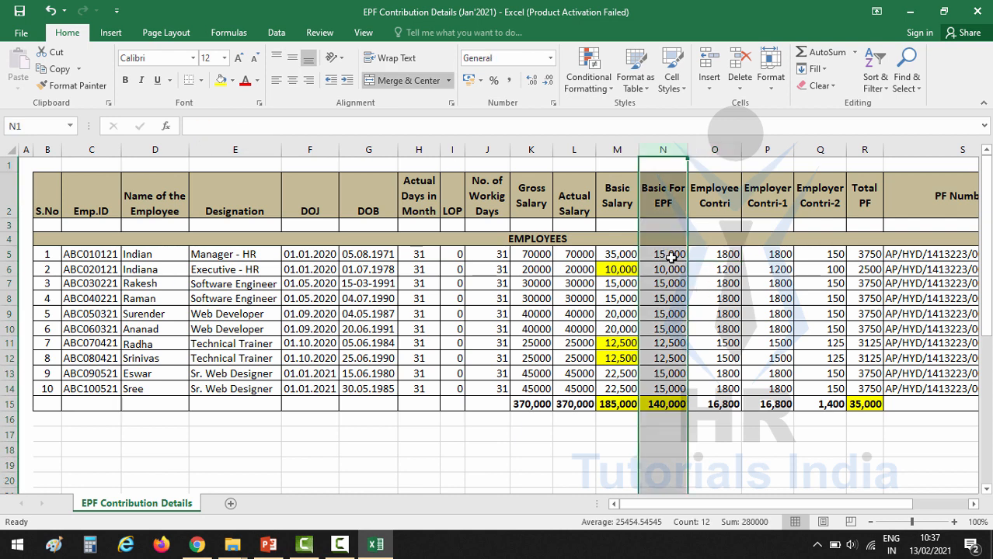
click(716, 254)
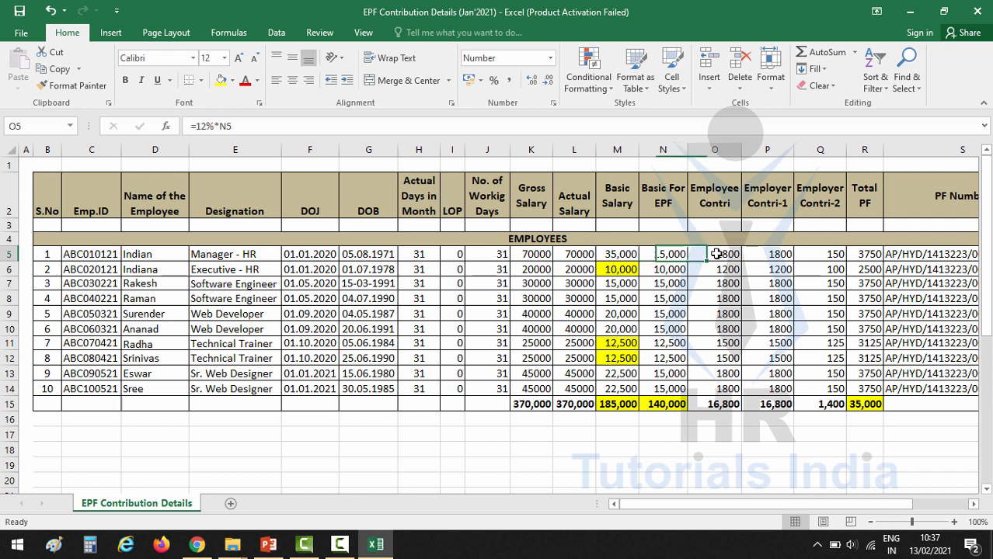
mouse_move(726, 253)
mouse_down()
mouse_move(727, 373)
mouse_move(727, 252)
mouse_up()
click(669, 259)
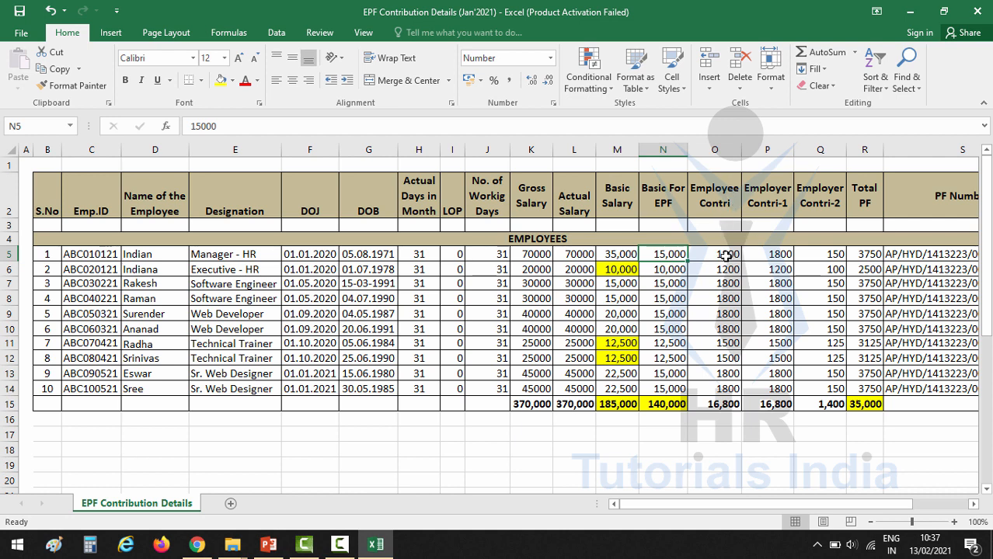
click(724, 255)
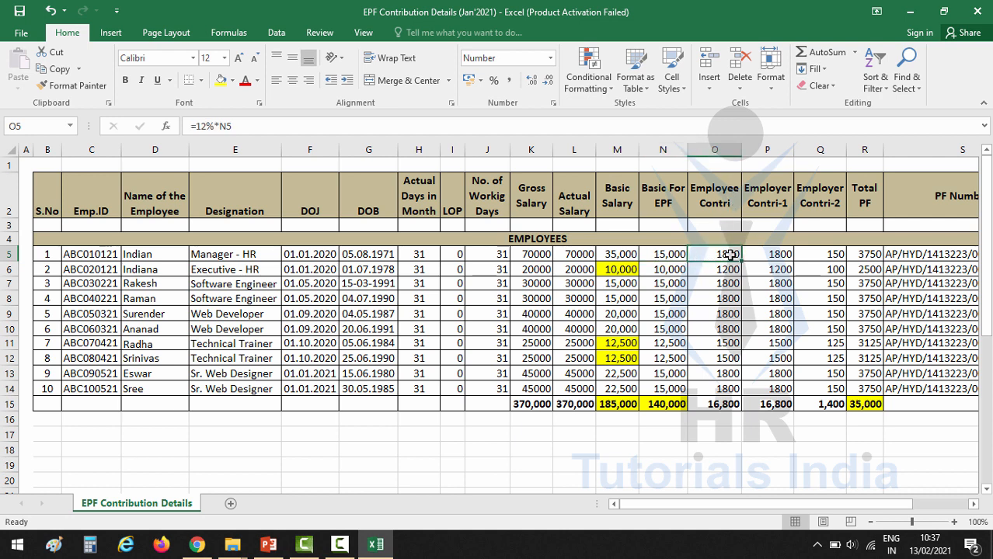
click(669, 272)
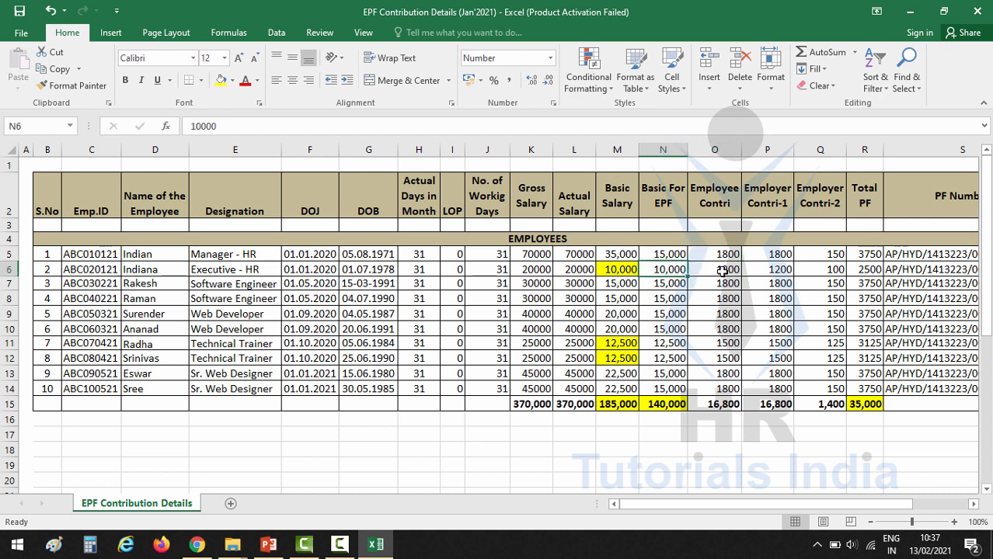
click(716, 274)
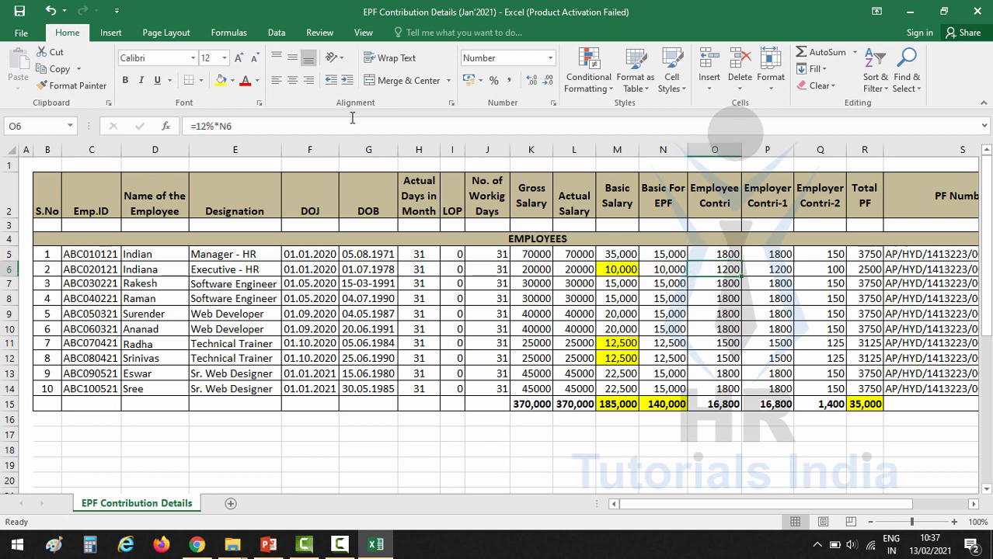
click(677, 271)
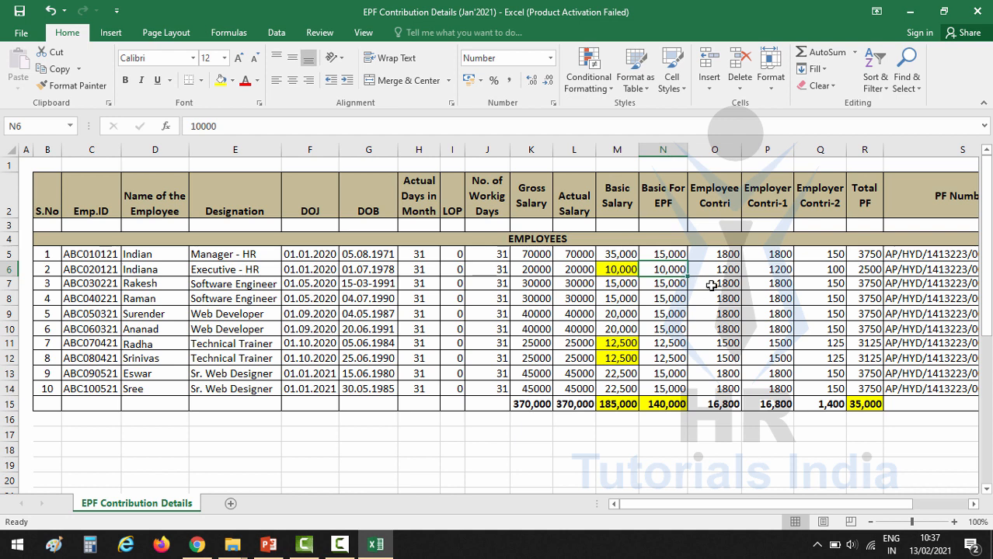
drag(722, 254, 706, 394)
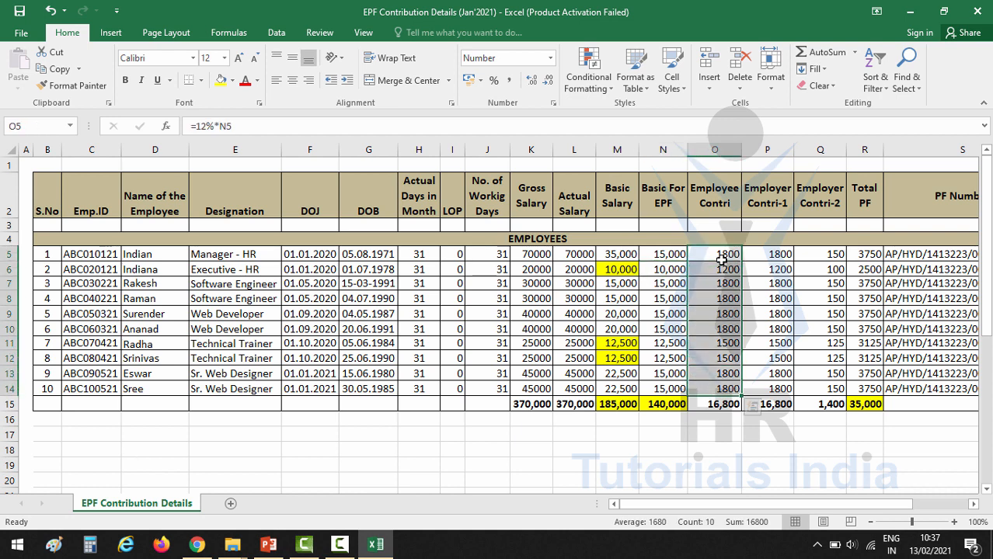
click(771, 254)
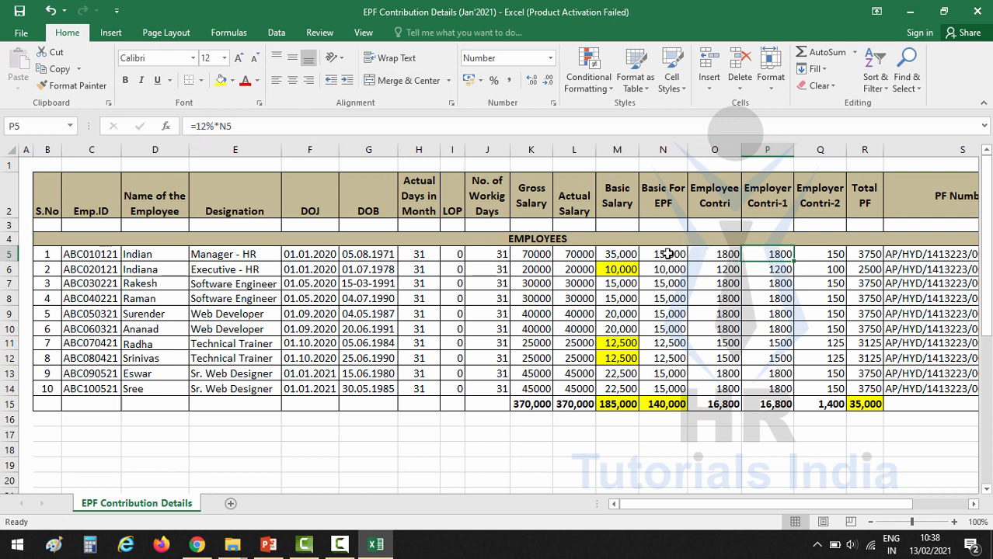
drag(778, 254, 773, 388)
mouse_move(727, 254)
mouse_down()
mouse_move(727, 385)
mouse_move(777, 389)
mouse_move(773, 374)
mouse_up()
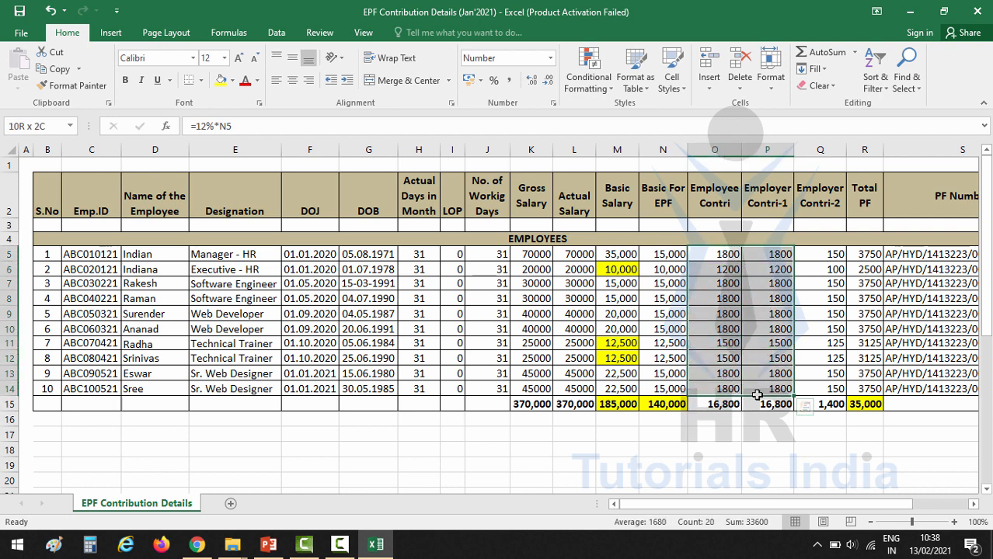
click(755, 360)
click(726, 403)
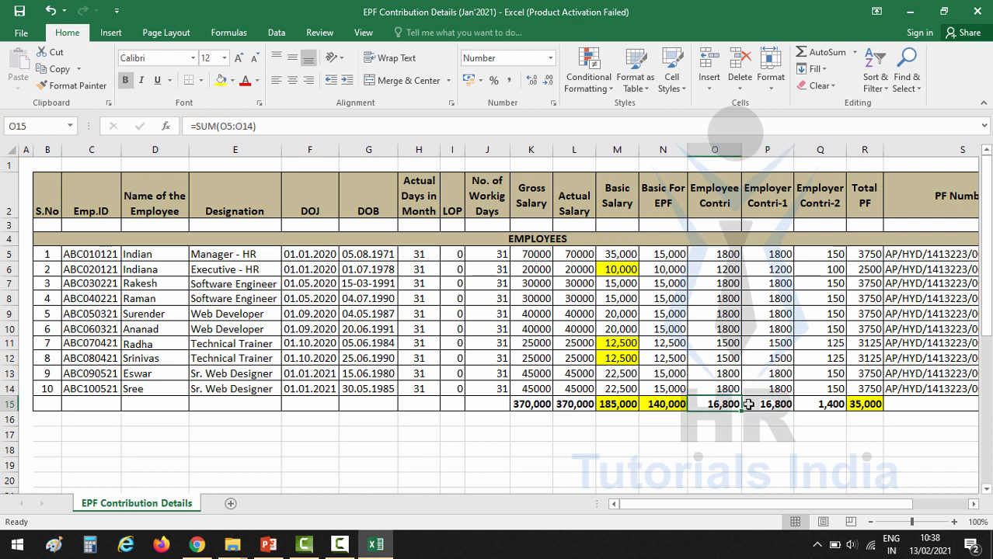
click(763, 405)
click(729, 404)
click(763, 404)
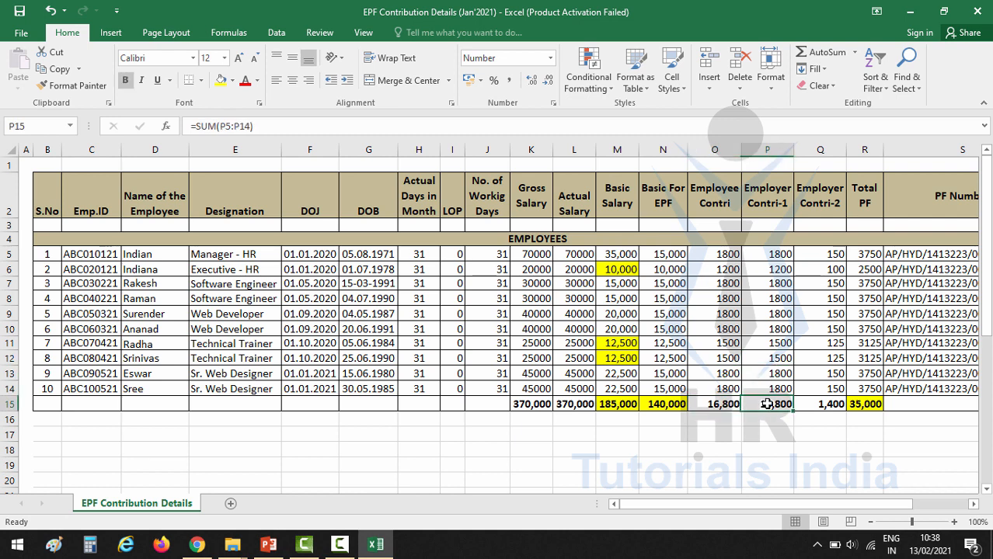
click(730, 404)
click(758, 405)
click(820, 149)
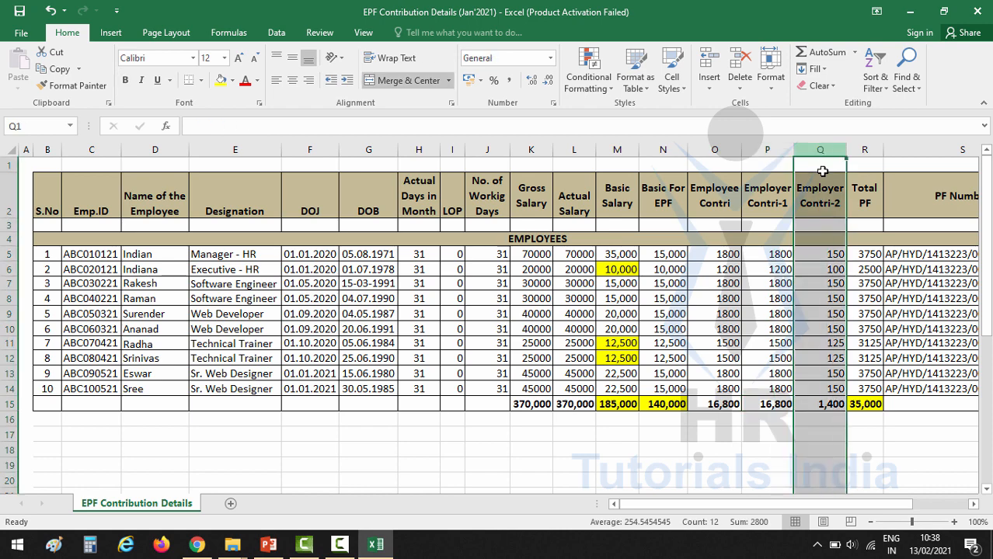
click(816, 255)
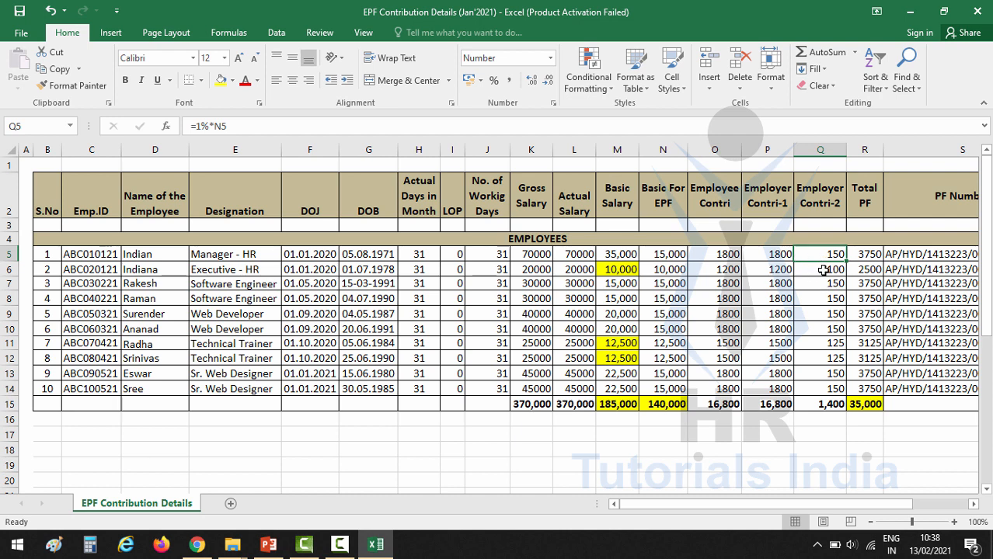
key(ctrl+space)
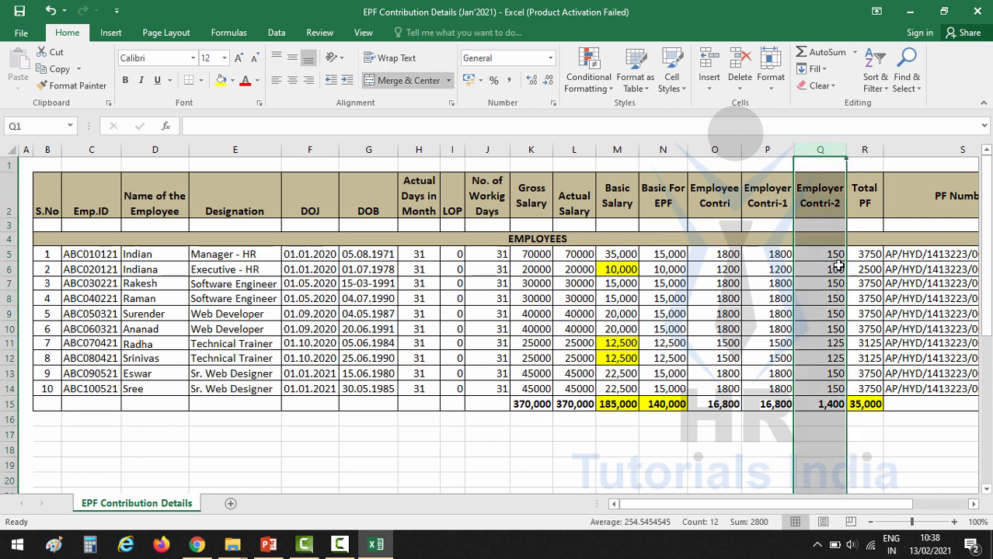
click(826, 254)
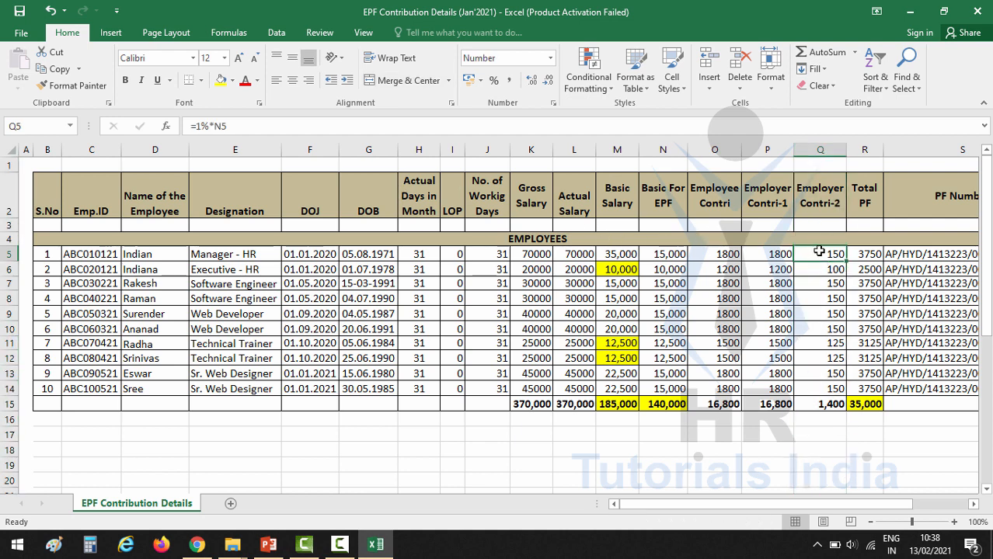
click(673, 256)
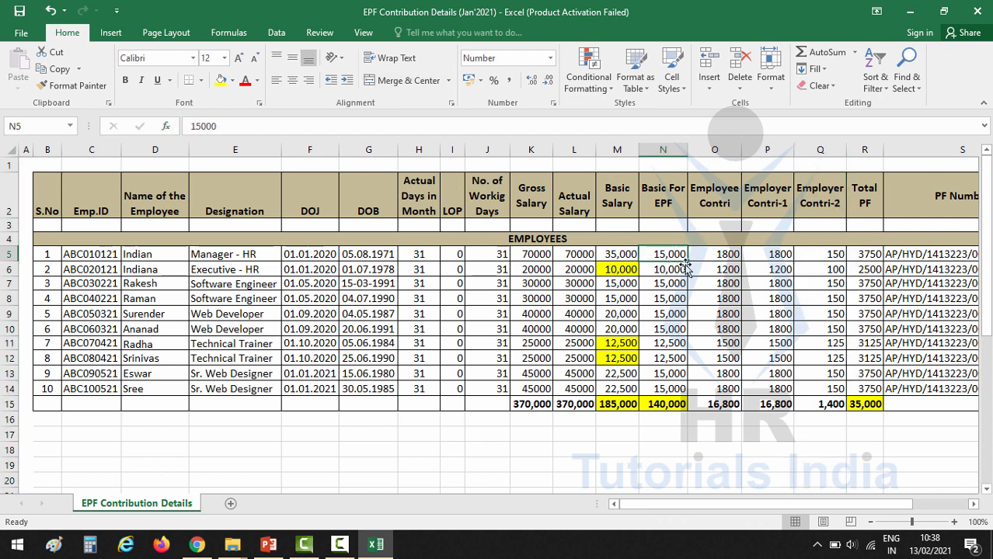
drag(826, 256, 830, 388)
click(831, 403)
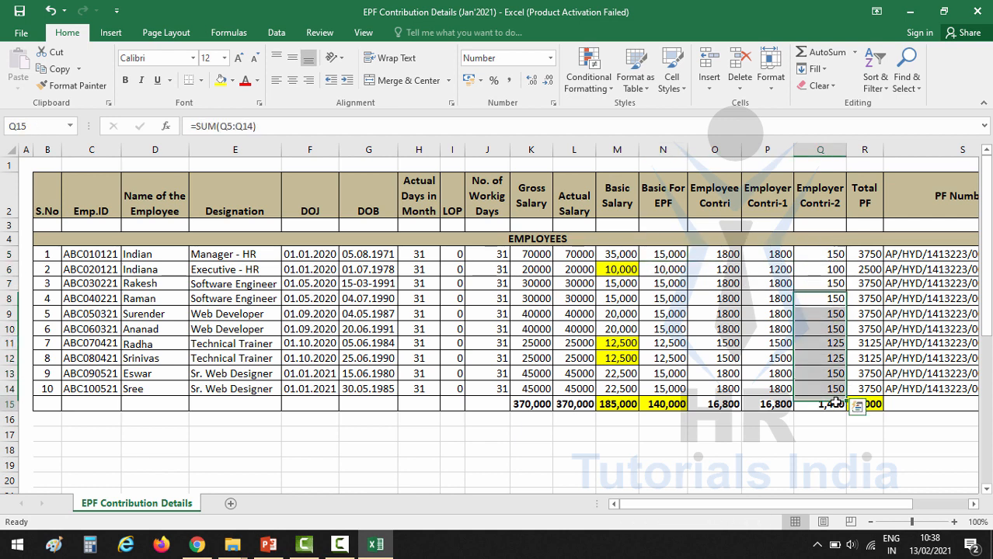
click(816, 254)
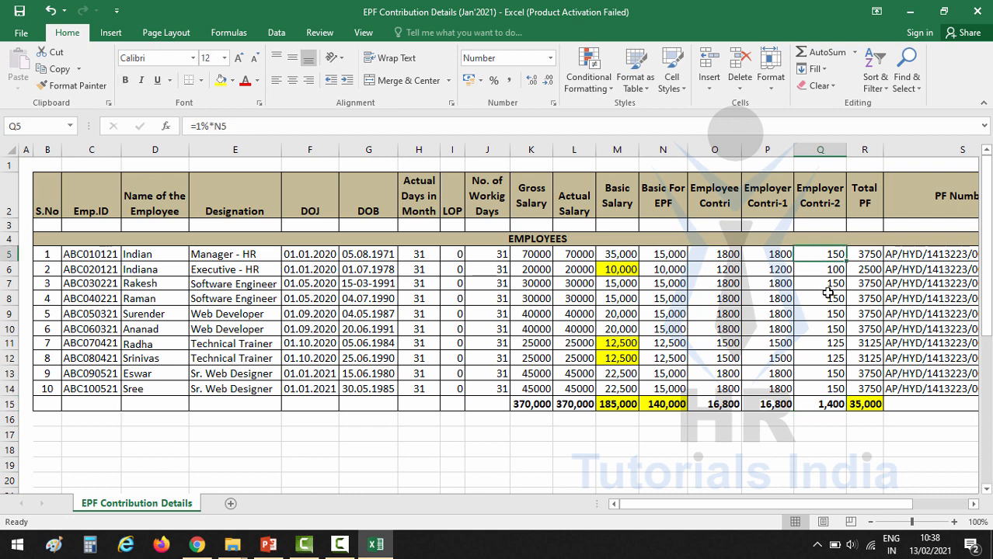
click(867, 196)
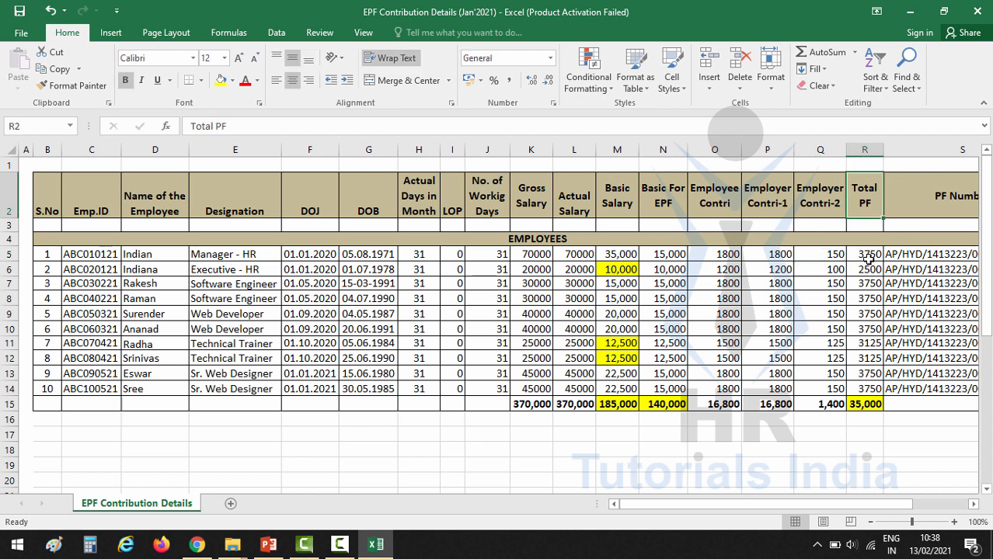
drag(729, 256, 812, 256)
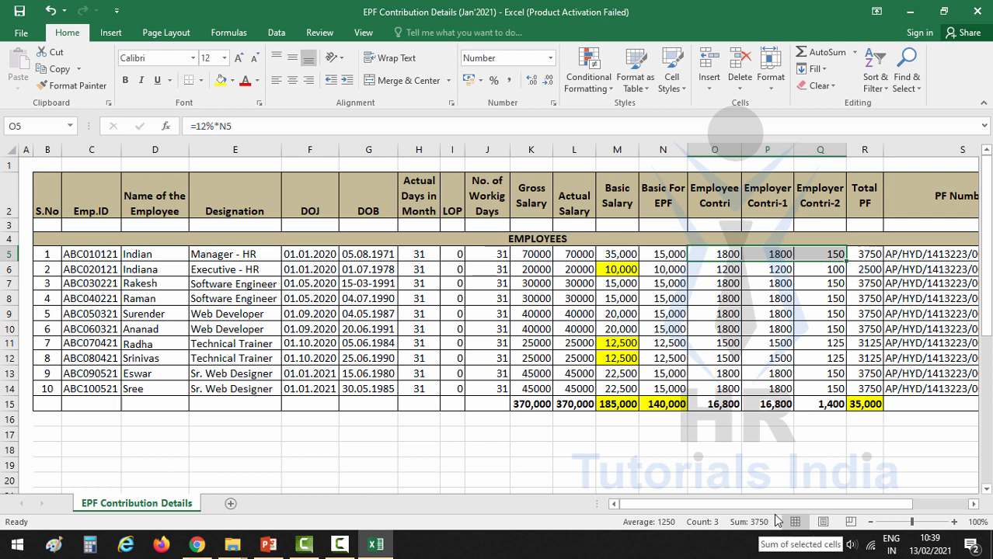
click(858, 258)
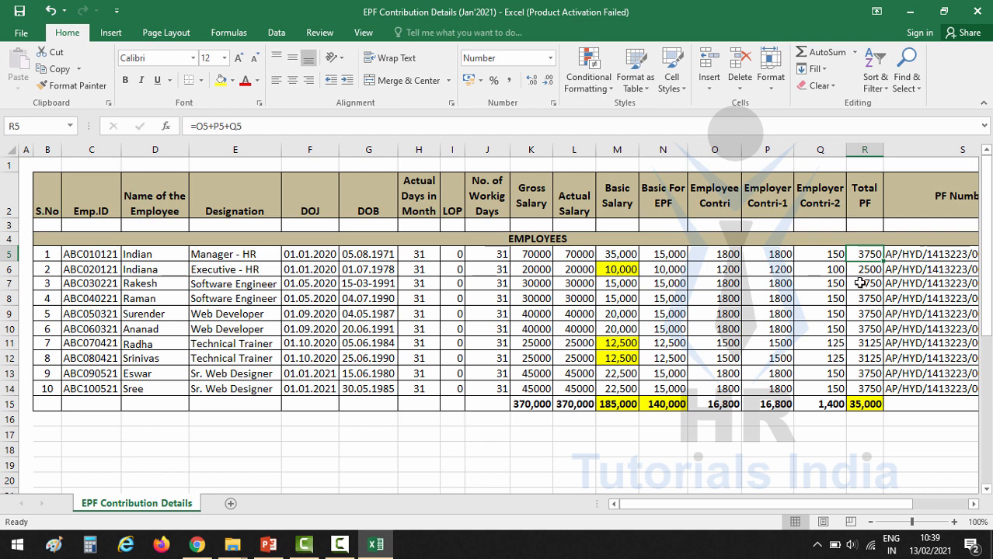
drag(863, 255, 865, 389)
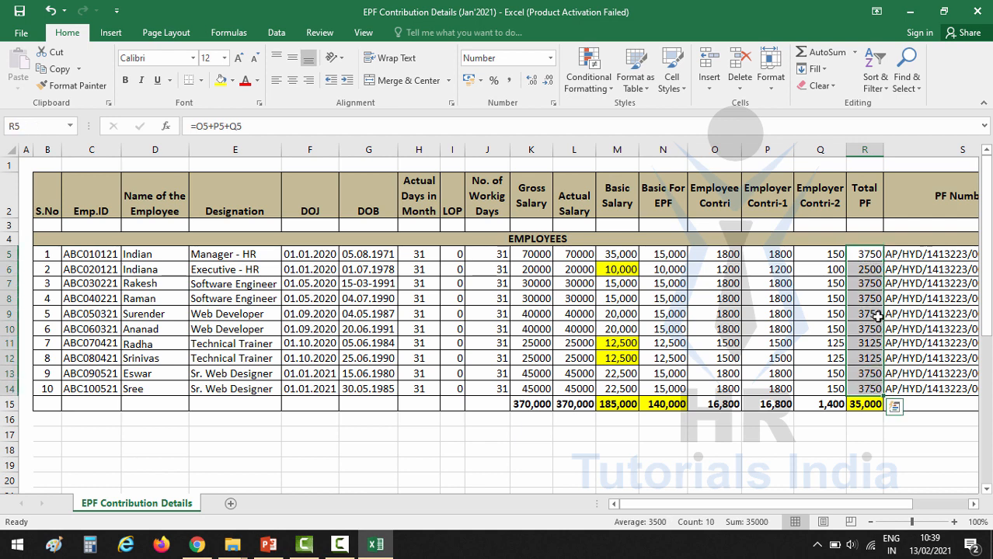
click(854, 406)
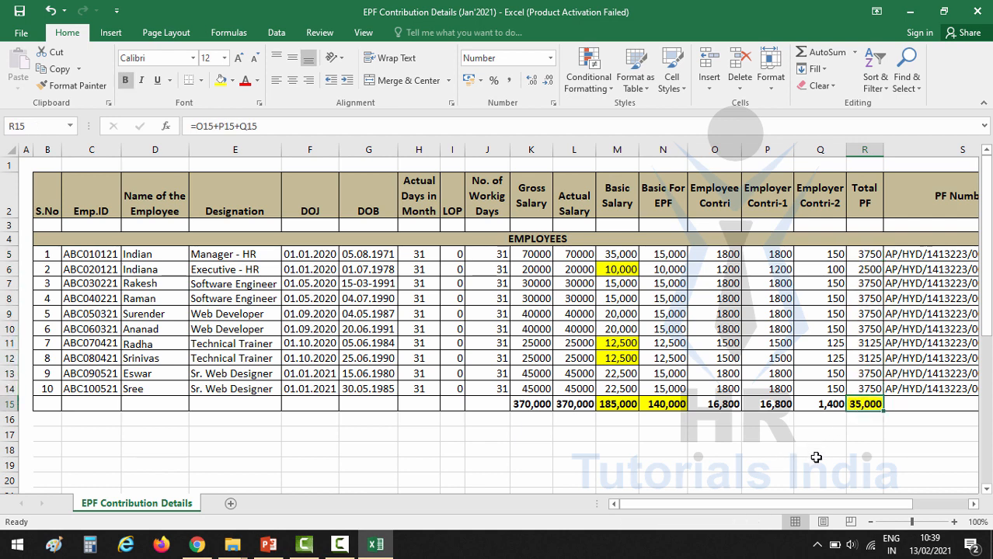
drag(825, 505, 878, 521)
click(830, 255)
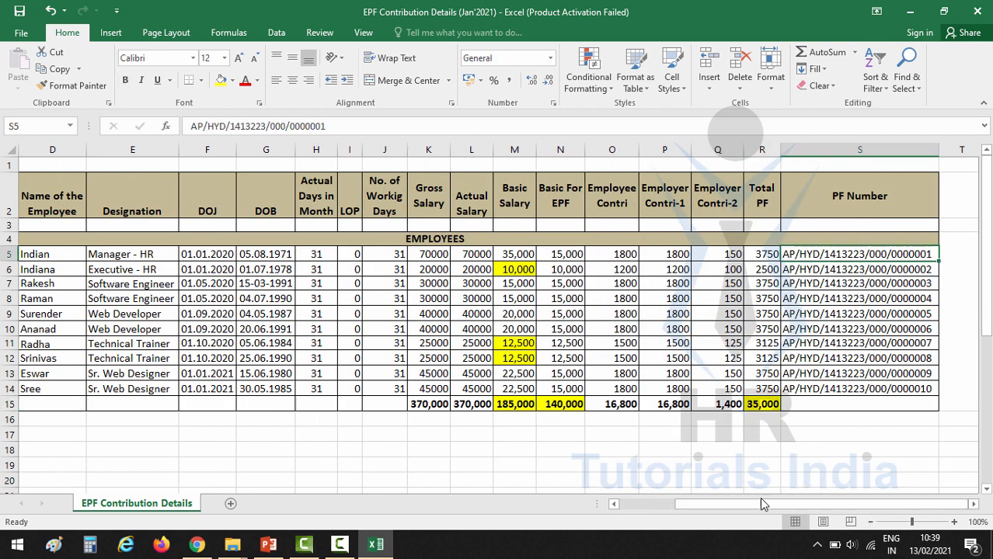
mouse_move(762, 503)
mouse_down()
mouse_move(747, 507)
mouse_move(775, 517)
mouse_move(738, 516)
mouse_move(773, 515)
mouse_up()
drag(820, 254, 825, 384)
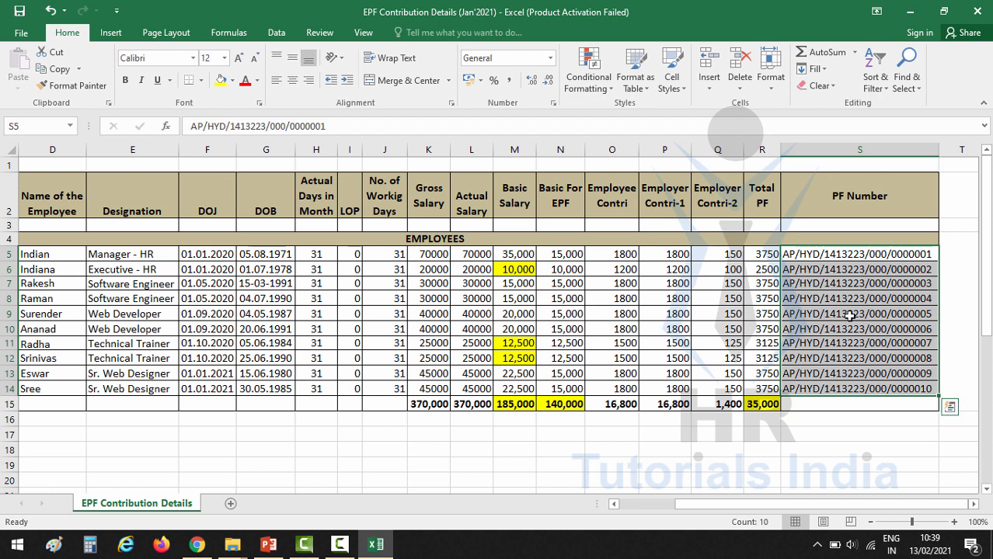
click(833, 256)
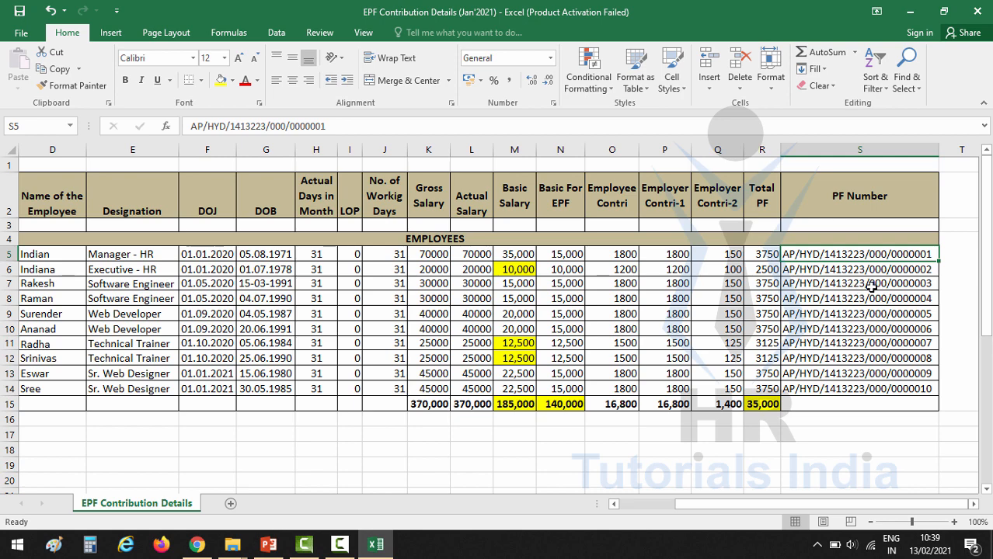
click(651, 505)
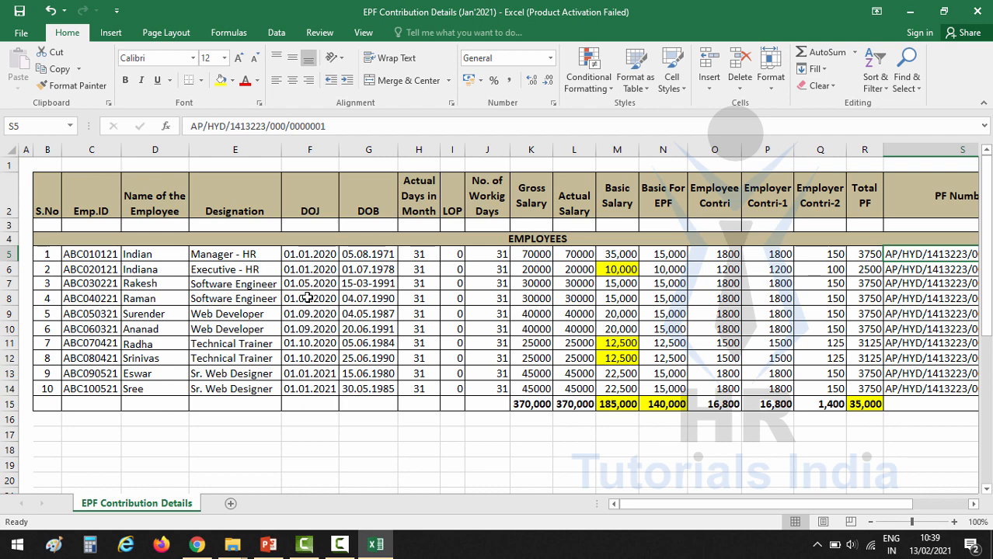
click(26, 165)
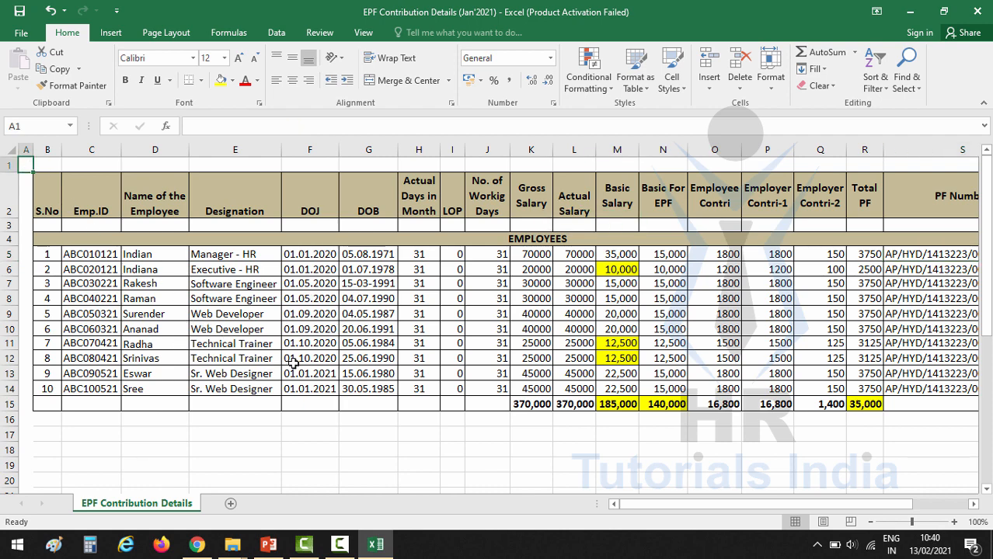